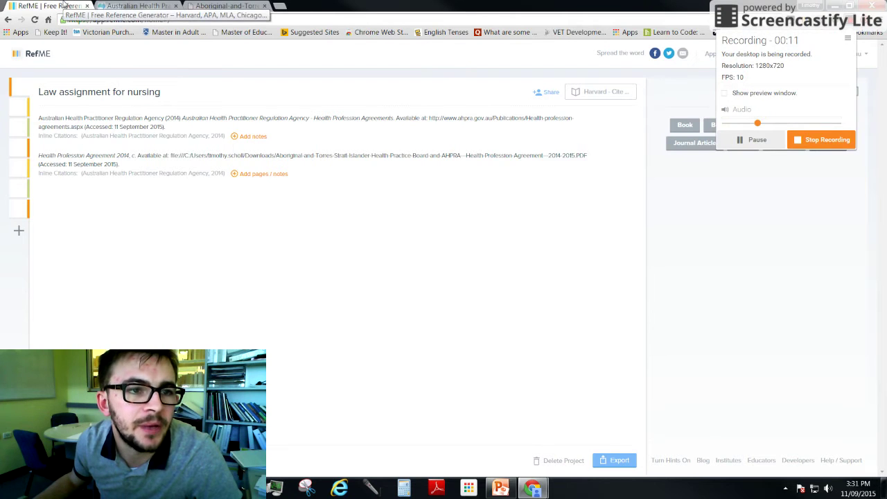
Search Google for "refme" in a new browser tab and open the RefME website from the results.
left_click(278, 7)
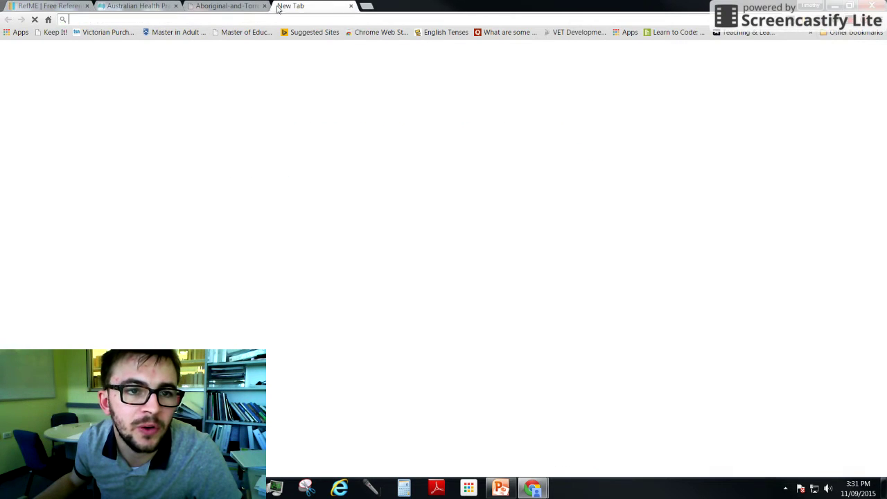
type("refme")
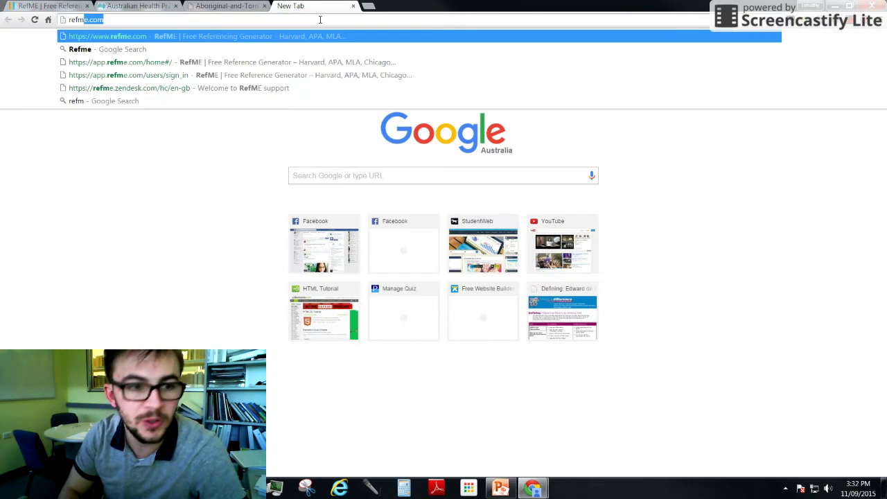
key("Delete")
key("Return")
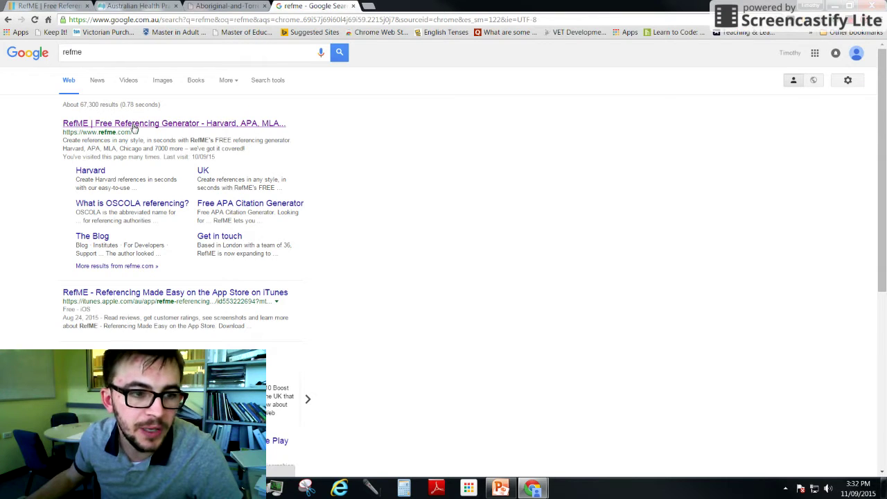
left_click(134, 126)
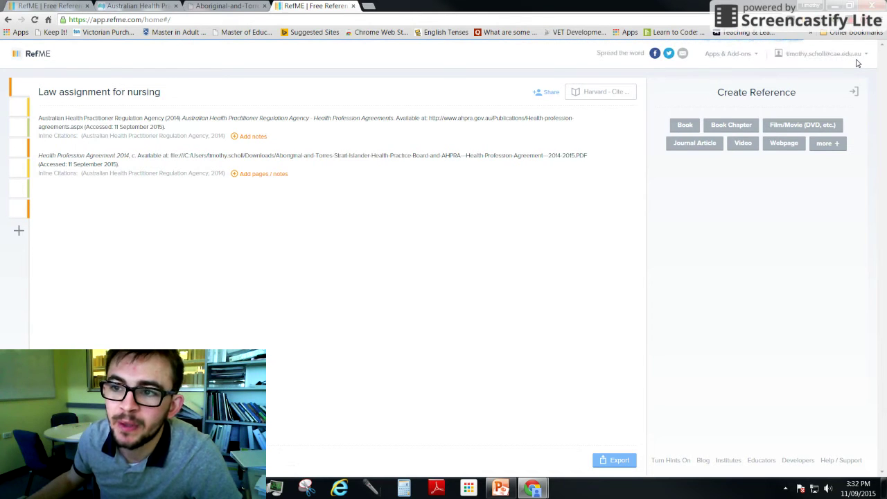
Log out of the current RefME account and view the sign-up options on the home page.
left_click(848, 54)
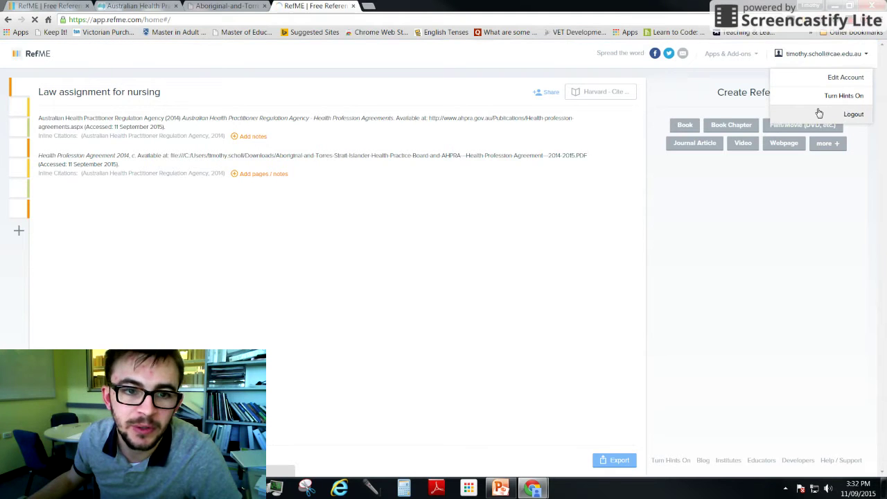
left_click(819, 113)
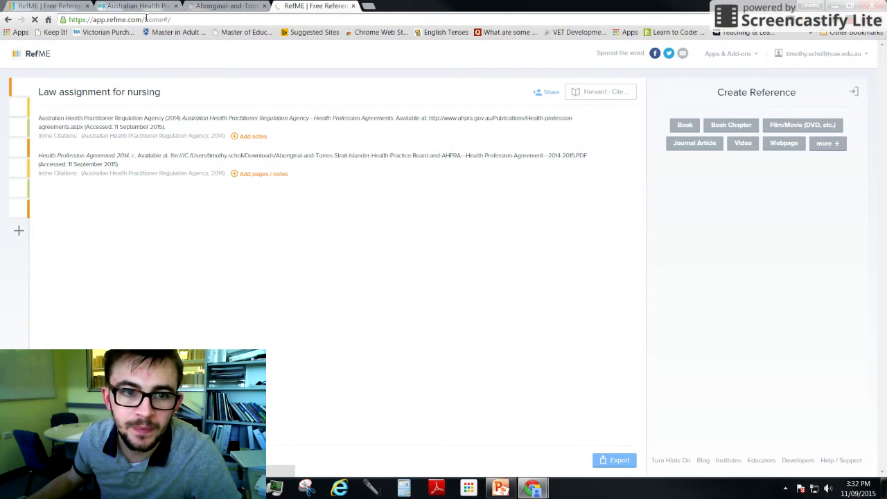
scroll(451, 164, "down", 1)
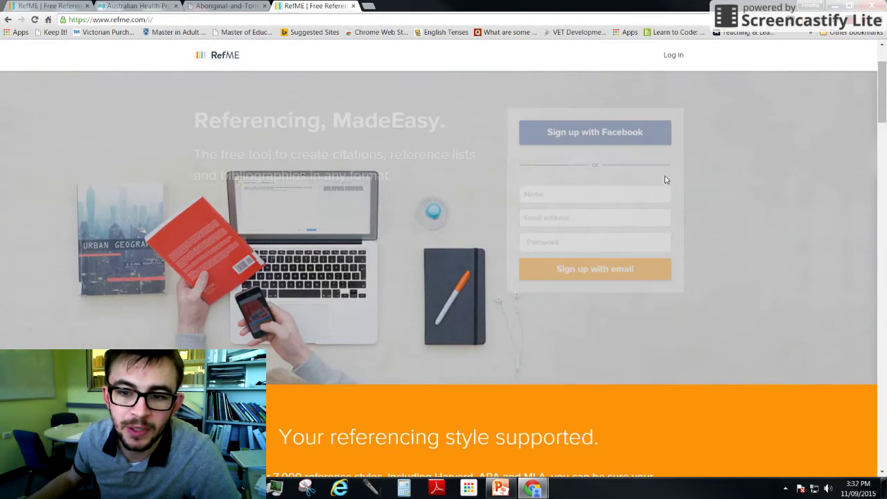
scroll(651, 191, "up", 1)
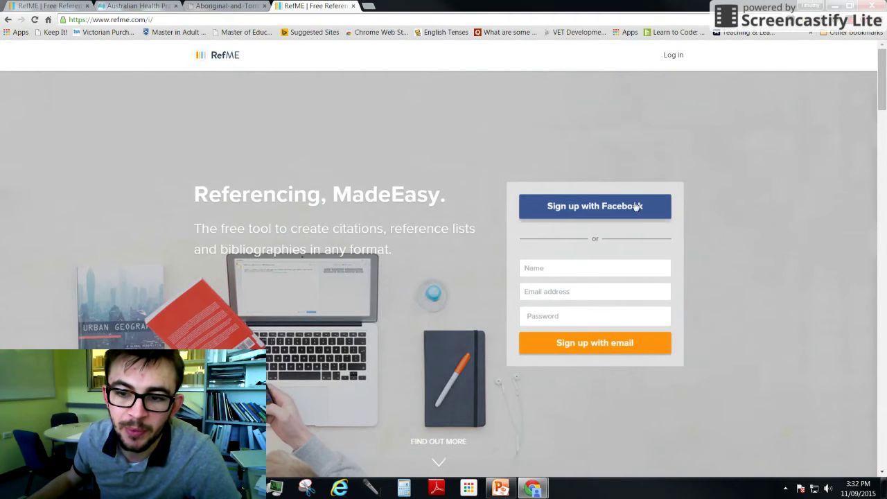
Log in to RefME with the account email and password, and close the duplicate RefME tab.
left_click(671, 56)
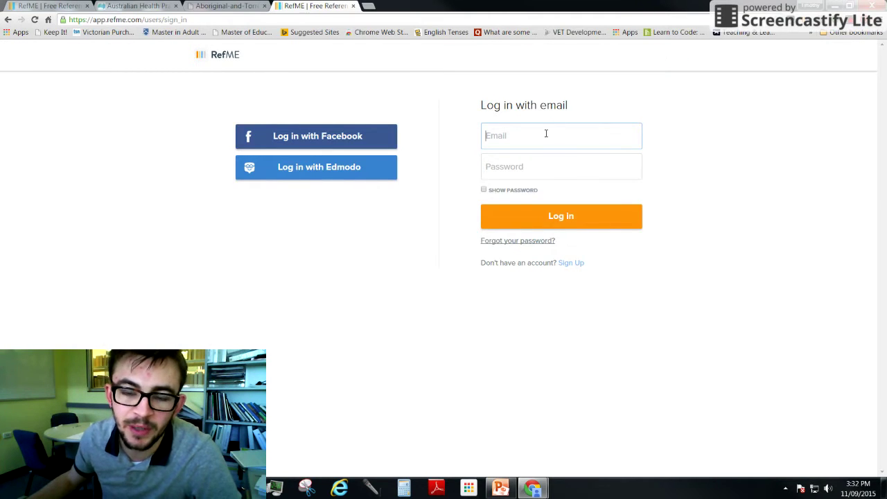
type("t")
key("Down")
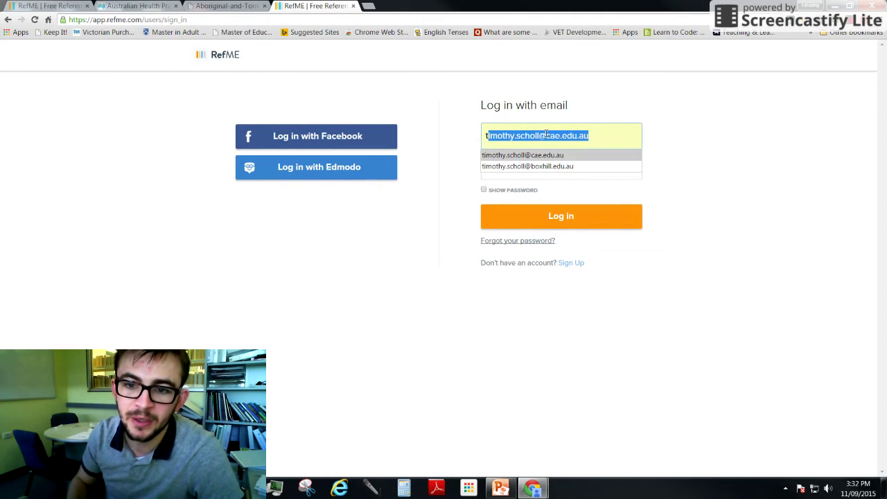
key("Tab")
type("*******")
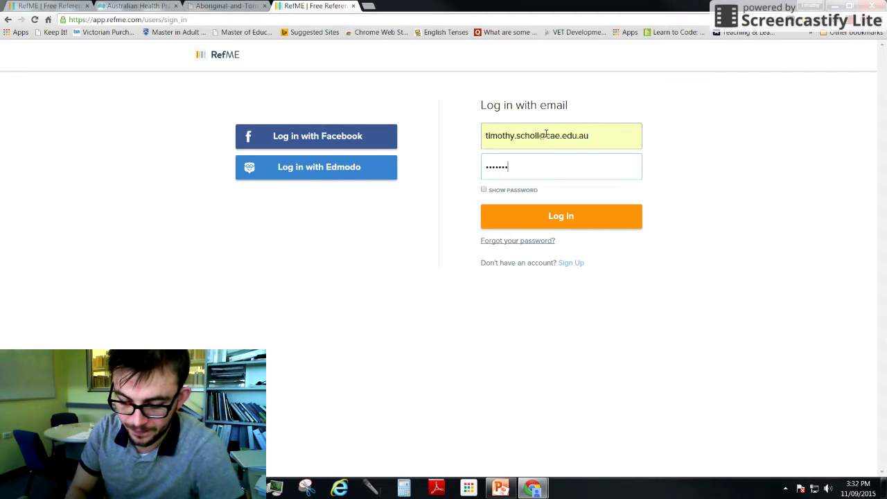
type("***")
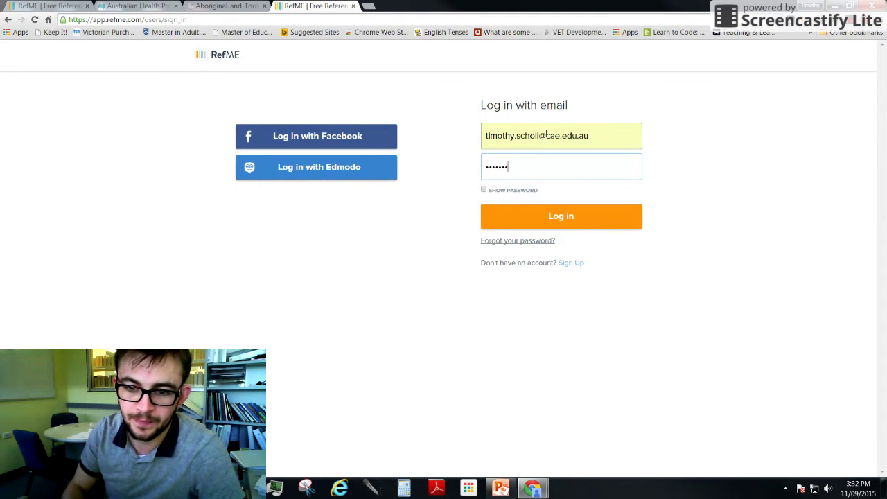
key("BackSpace")
key("BackSpace")
key("BackSpace")
key("BackSpace")
key("BackSpace")
key("BackSpace")
key("BackSpace")
type("********")
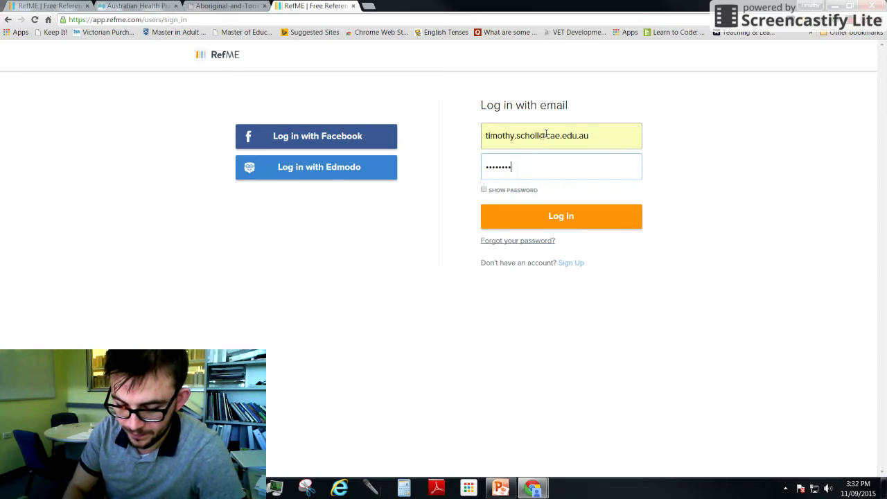
type("*")
key("Return")
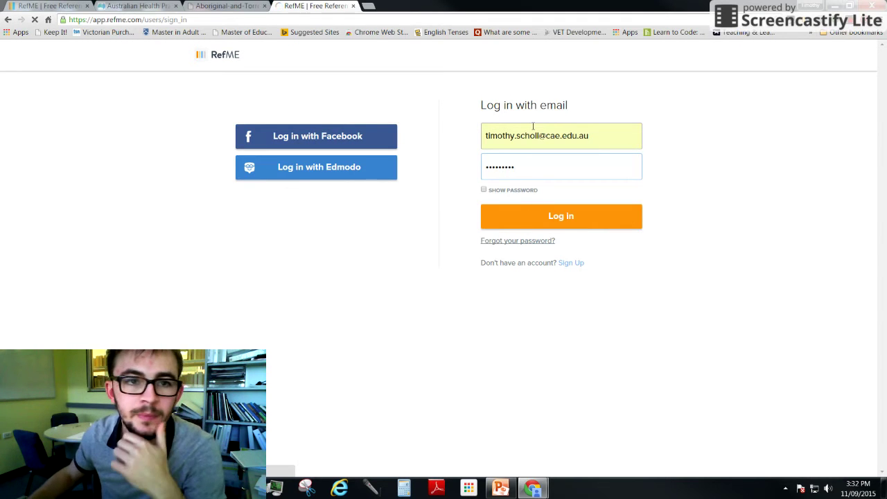
left_click(87, 5)
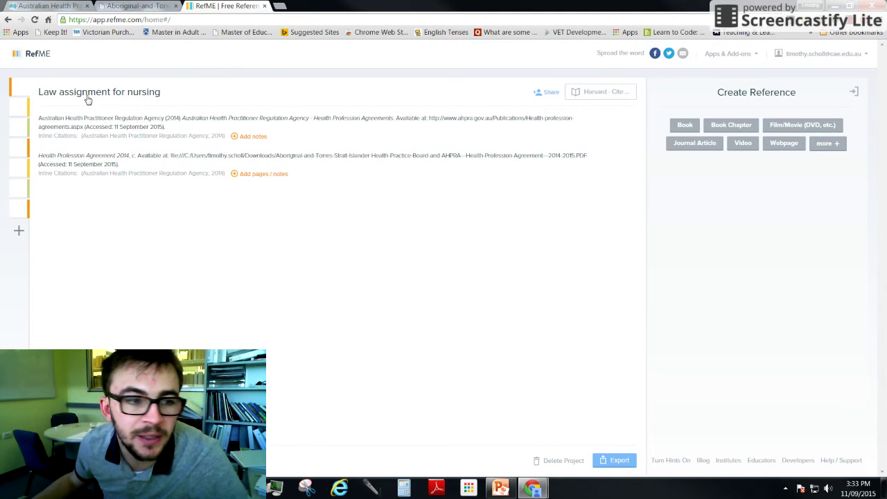
Search the referencing styles for Harvard, APA and IEEE, and return to the project with Harvard - Cite Them Right 9th Edition.
mouse_move(19, 201)
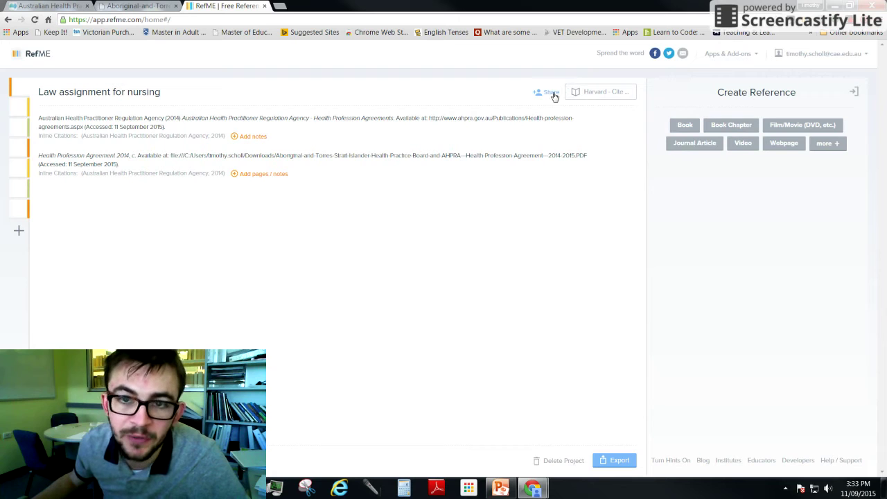
left_click(598, 92)
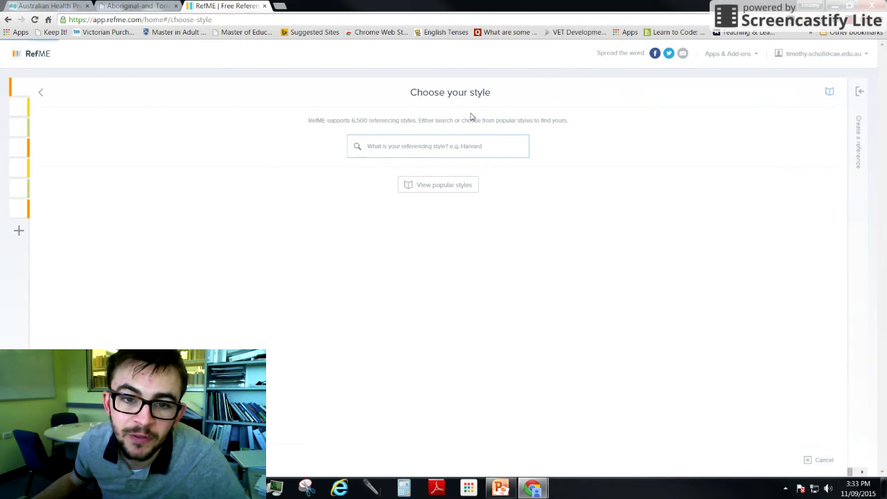
type("Harvar")
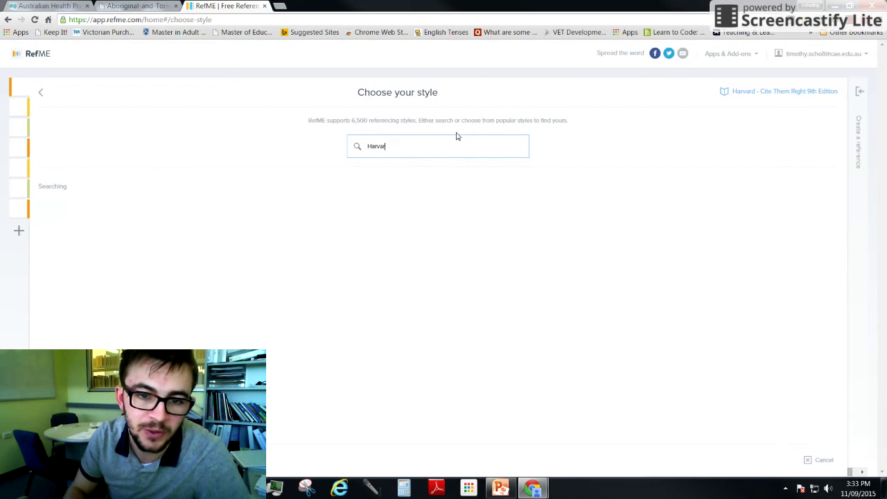
key("BackSpace")
key("BackSpace")
key("BackSpace")
key("BackSpace")
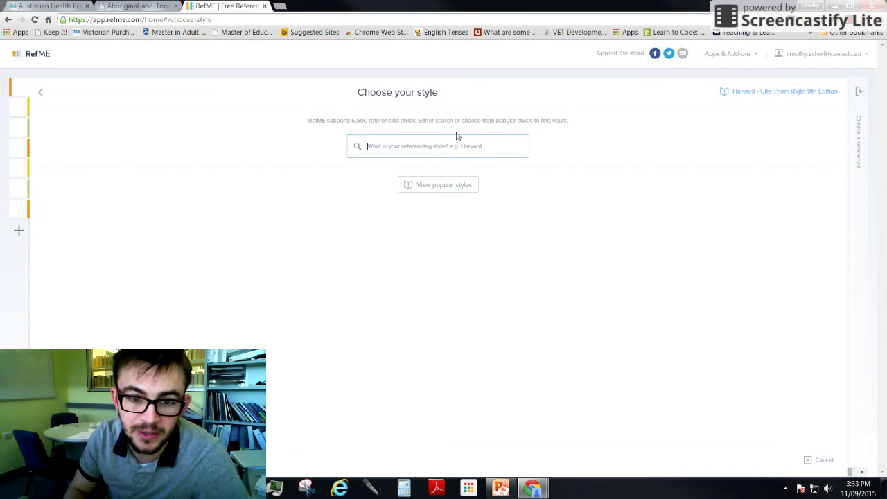
type("APA")
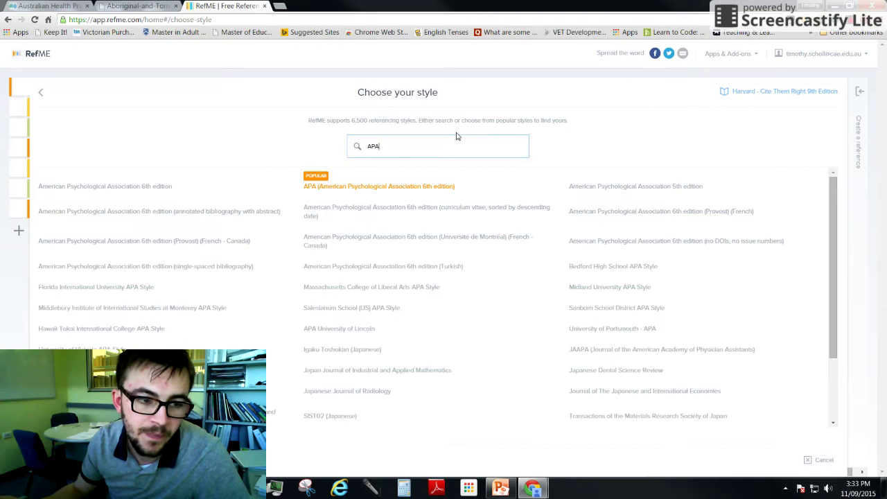
key("BackSpace")
key("BackSpace")
key("BackSpace")
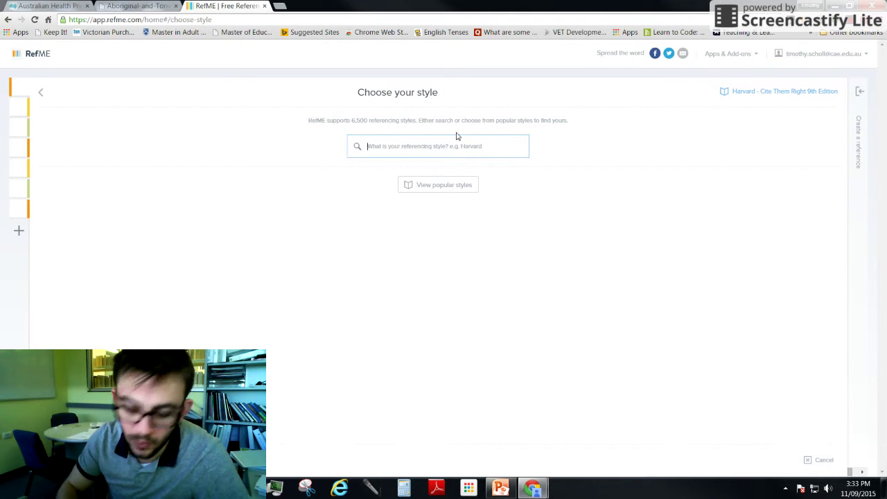
type("IEEE")
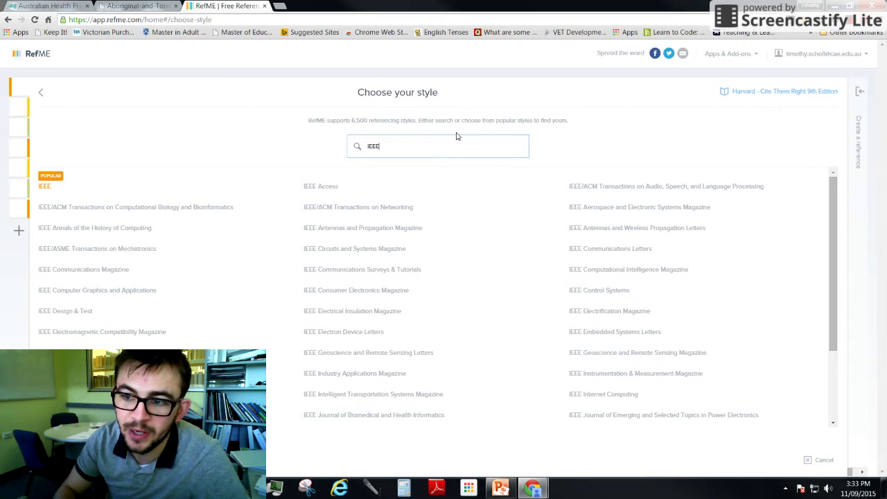
key("BackSpace")
key("BackSpace")
key("BackSpace")
key("BackSpace")
left_click(753, 92)
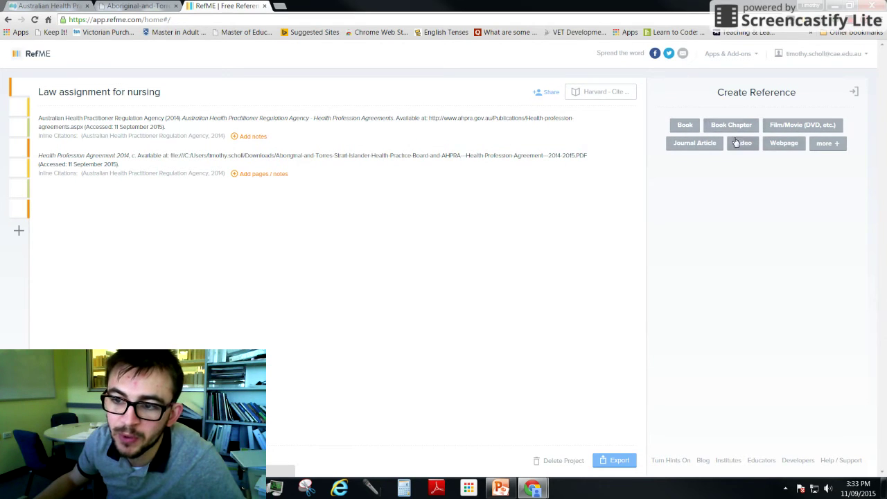
Look through the full list of source types available for a new reference, and return to the reference creation options.
left_click(827, 143)
scroll(684, 397, "down", 10)
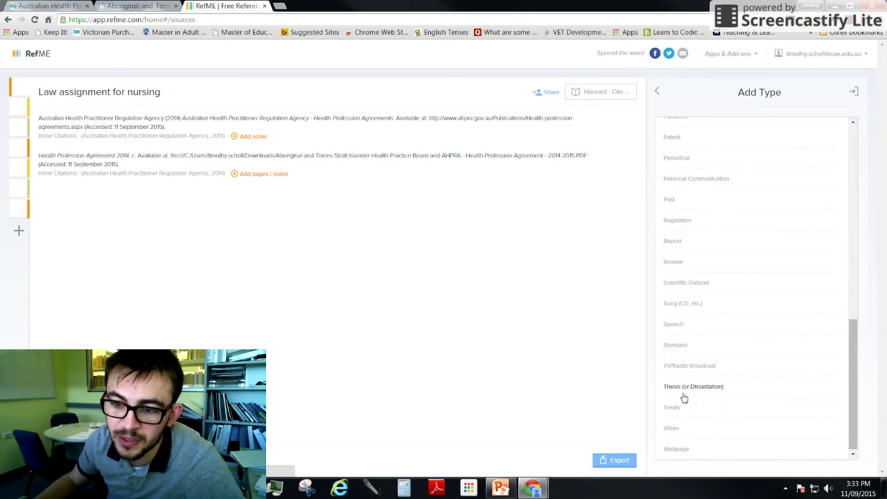
left_click(658, 95)
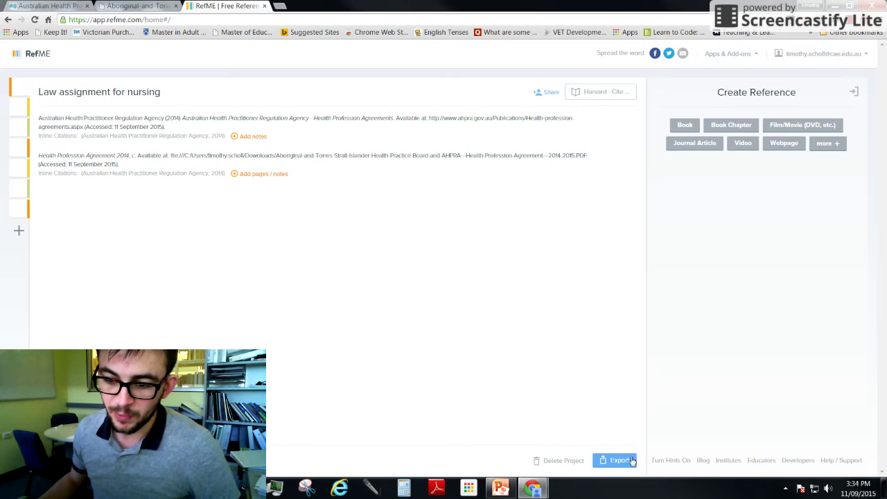
Turn on hints and read and dismiss those for exporting, changing the referencing style and sharing.
left_click(669, 461)
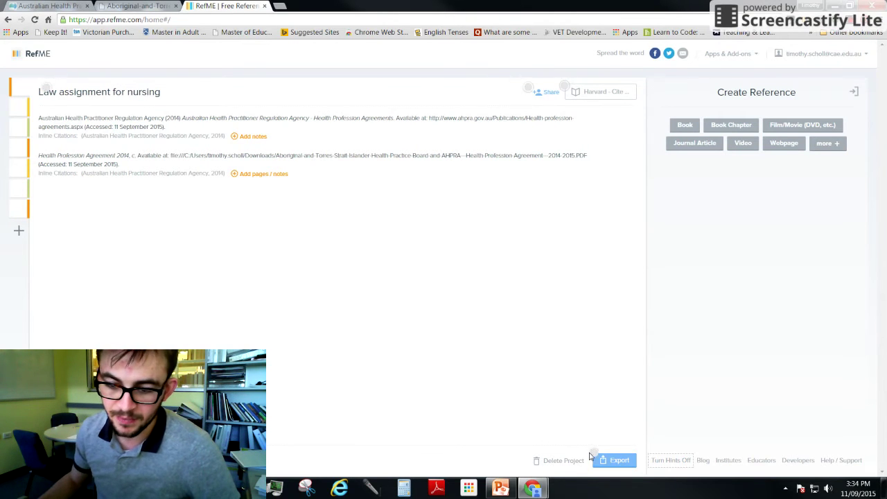
left_click(597, 460)
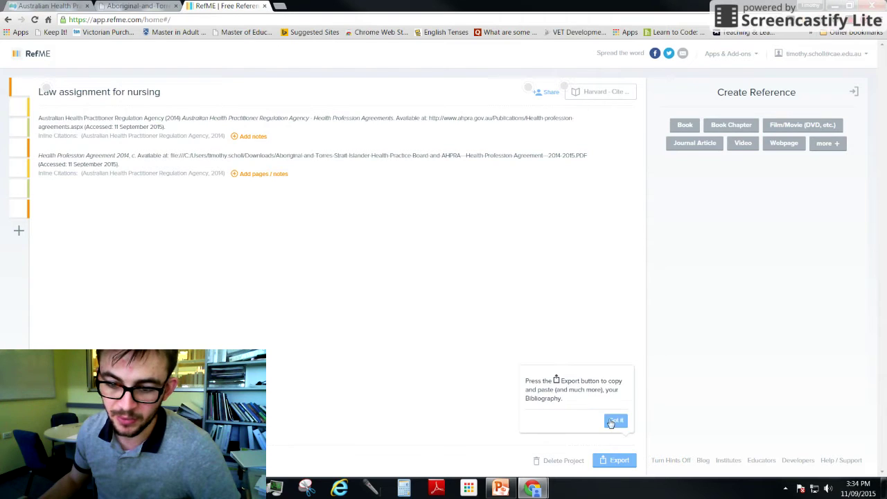
left_click(610, 422)
left_click(564, 89)
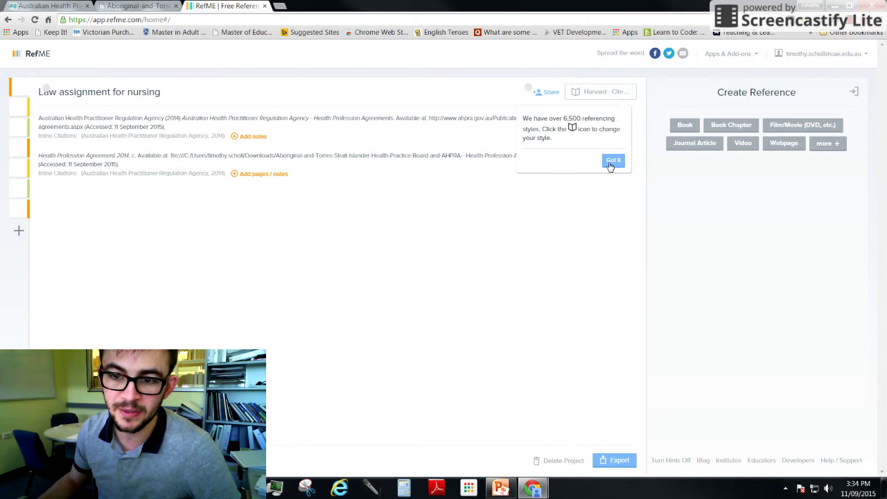
left_click(610, 164)
left_click(529, 88)
left_click(553, 149)
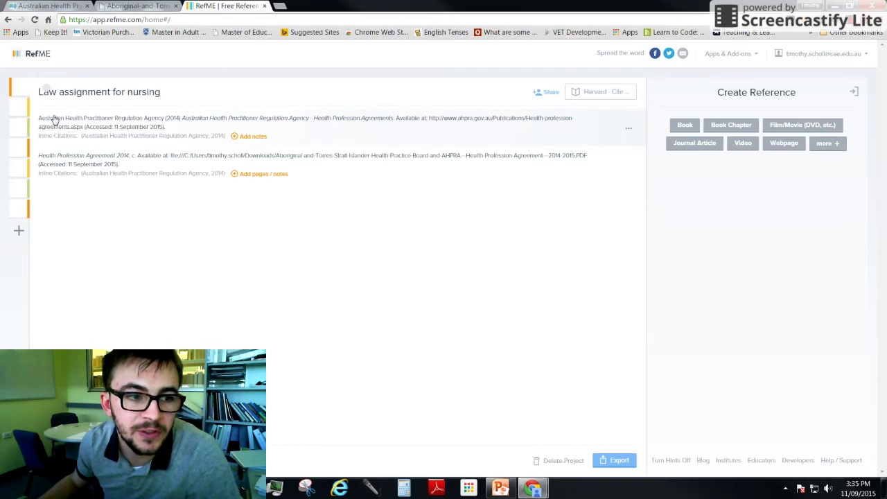
Delete the project "Law assignment for nursing" and confirm the deletion.
left_click(21, 231)
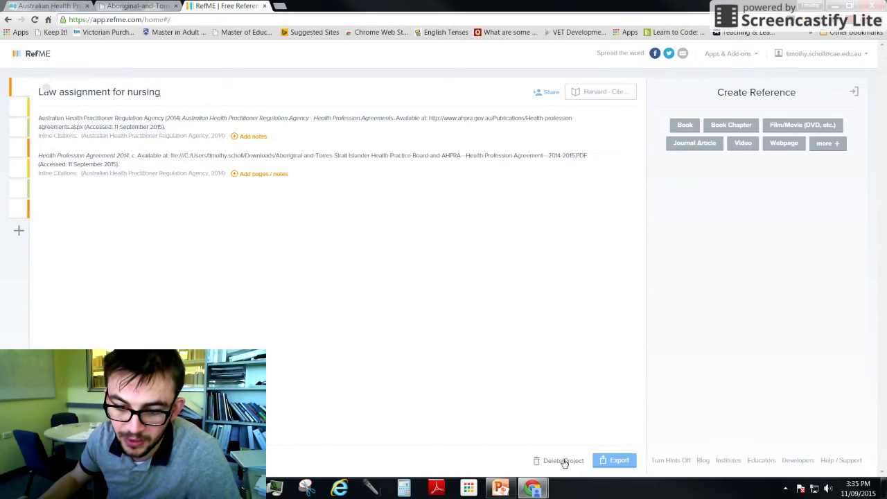
left_click(562, 460)
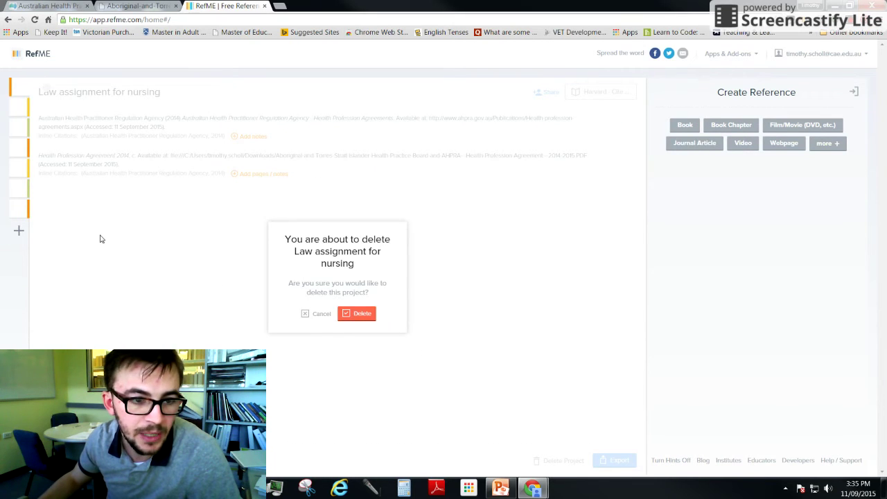
key("Return")
Add a new project titled "Law Assignment Nursing".
left_click(20, 214)
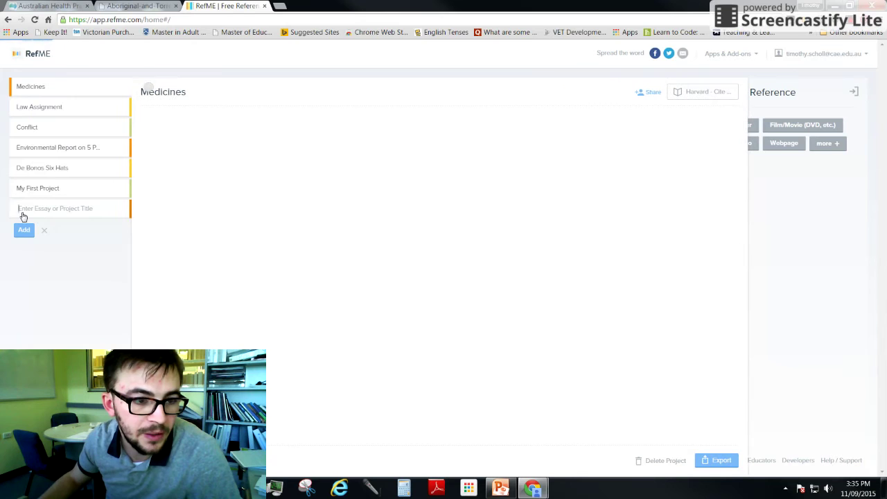
type("Law As")
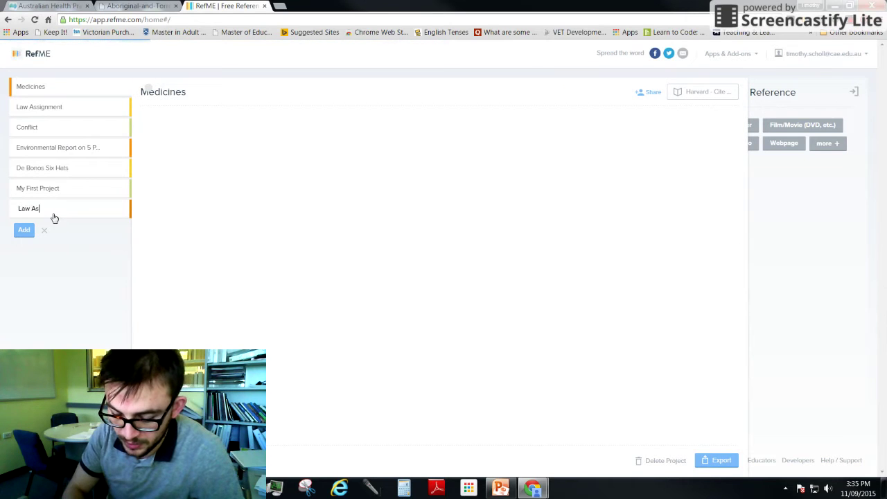
type("signment Nursing")
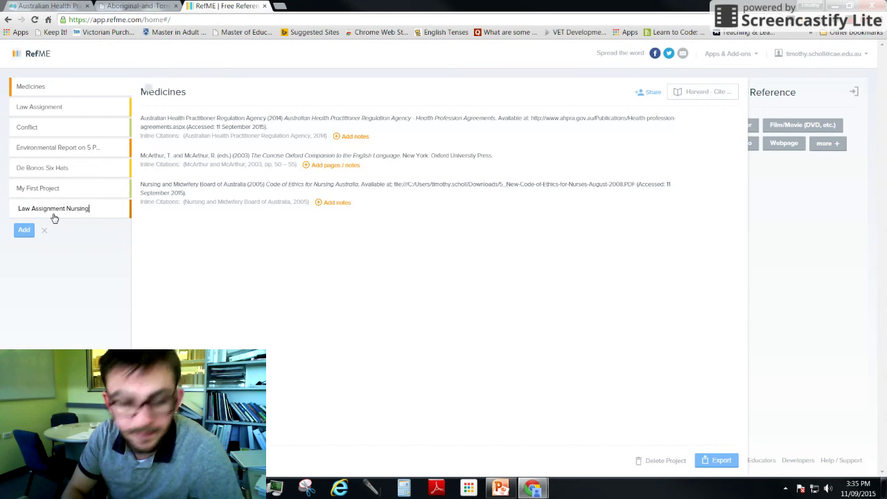
left_click(25, 230)
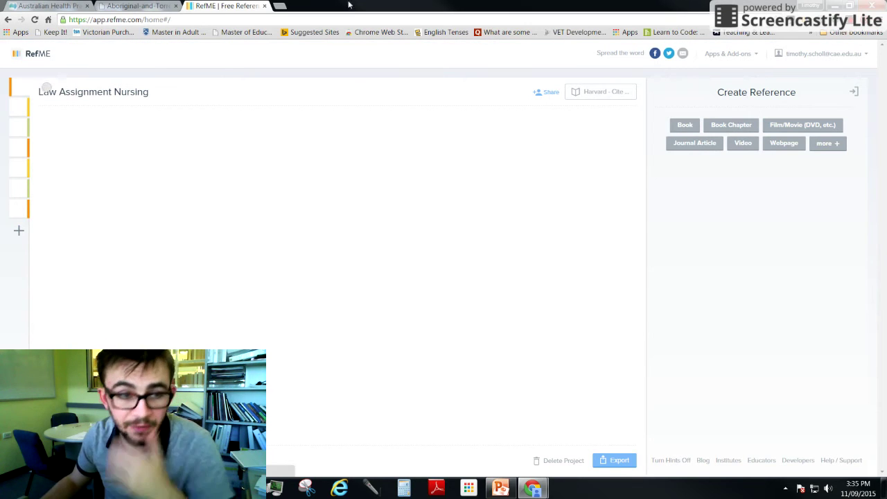
Switch to the AHPRA website, open the AHPRA FAQ and Fact Sheets page under its publications, and copy the page's web address.
left_click(52, 6)
scroll(474, 208, "up", 2)
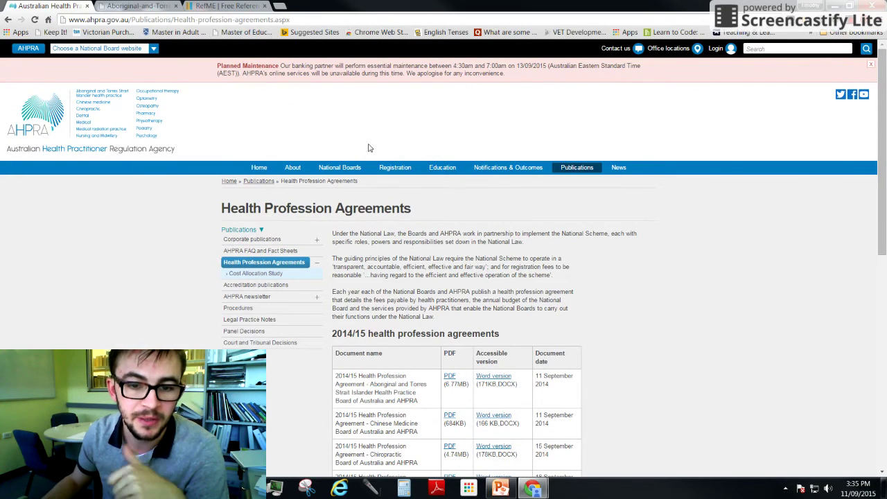
left_click(569, 168)
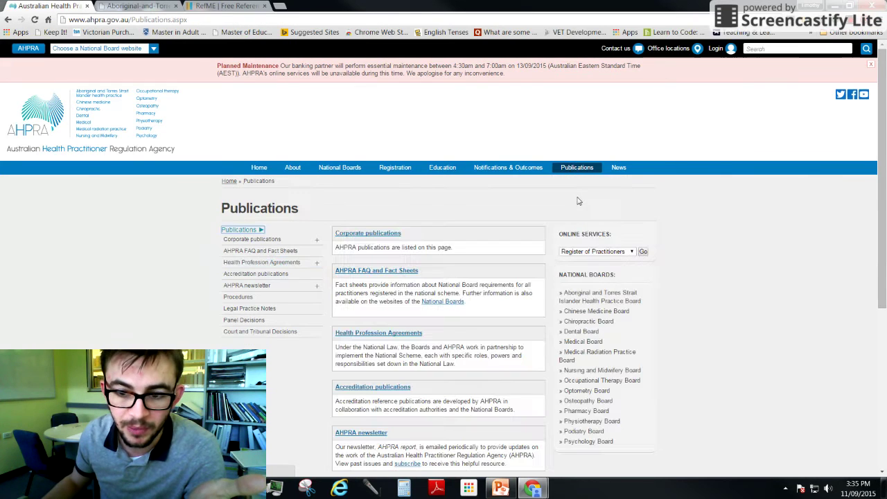
left_click(388, 272)
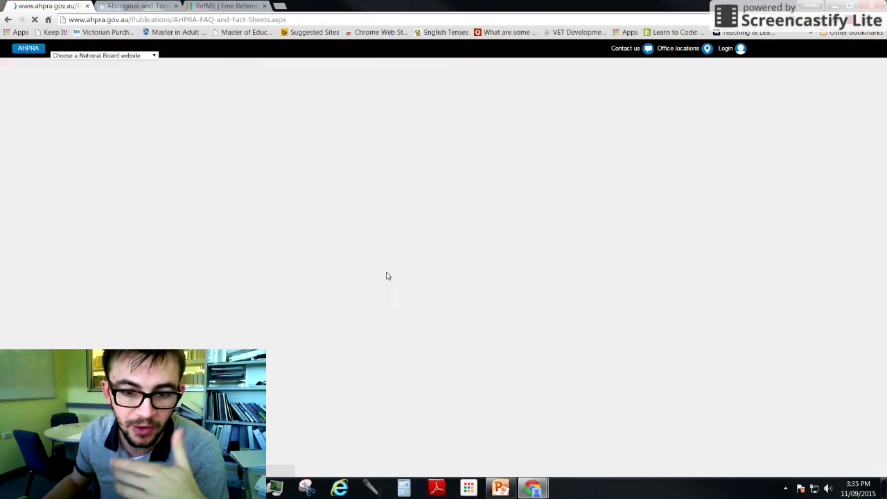
left_click(329, 19)
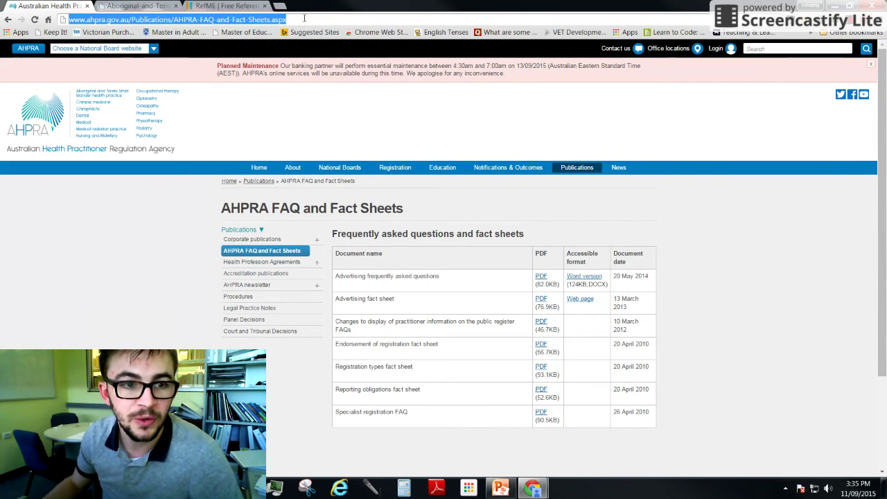
right_click(269, 20)
left_click(288, 58)
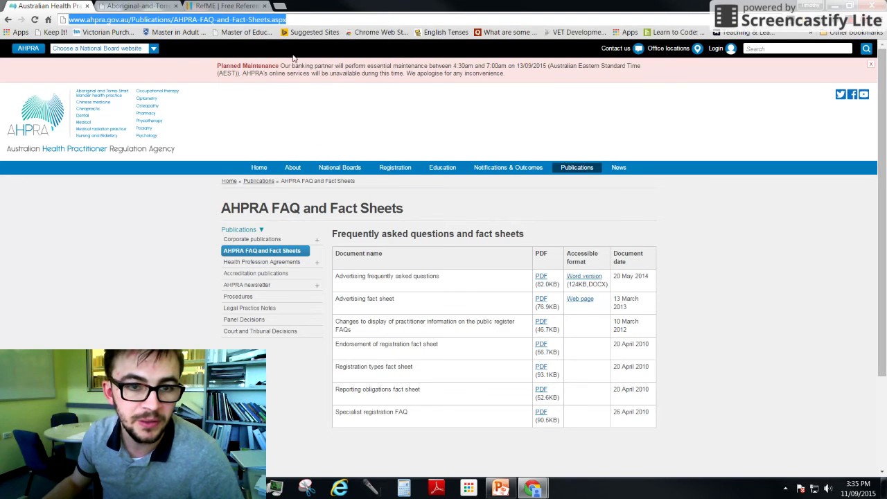
Return to RefME, start a webpage reference in "Law Assignment Nursing" and search for it with the copied AHPRA address.
left_click(223, 6)
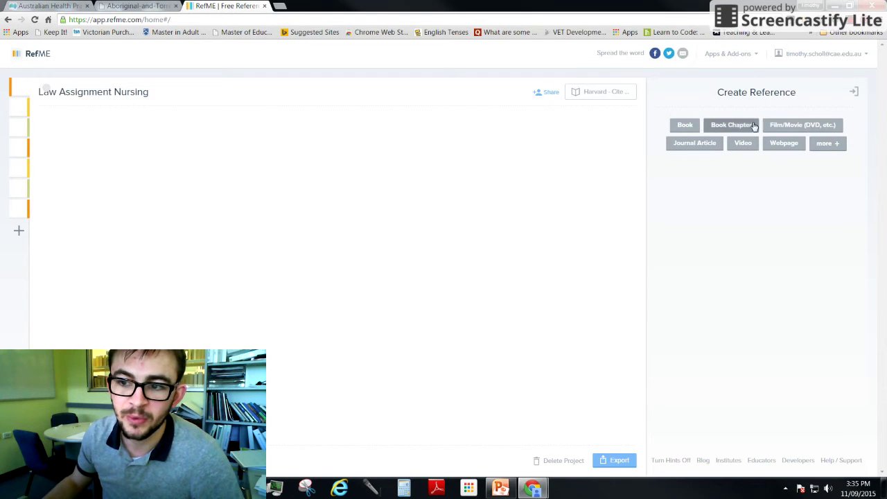
left_click(779, 143)
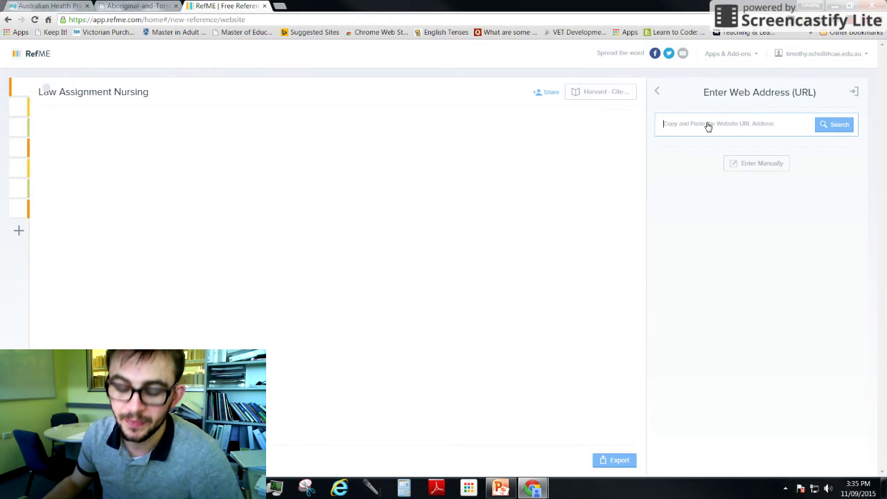
key("ctrl+v")
left_click(834, 124)
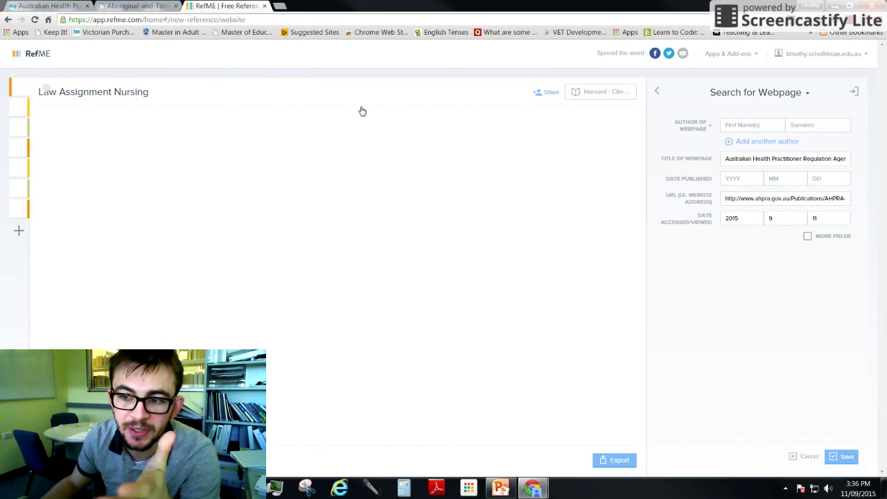
Change the webpage's author type to Organization and enter "Australian Health Practitioner Regulation Agency", copied from the webpage title.
left_click(703, 128)
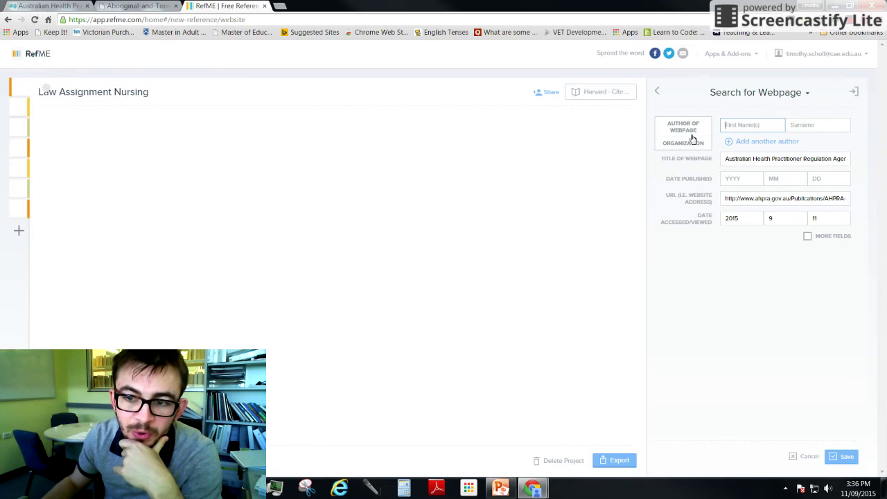
left_click(685, 144)
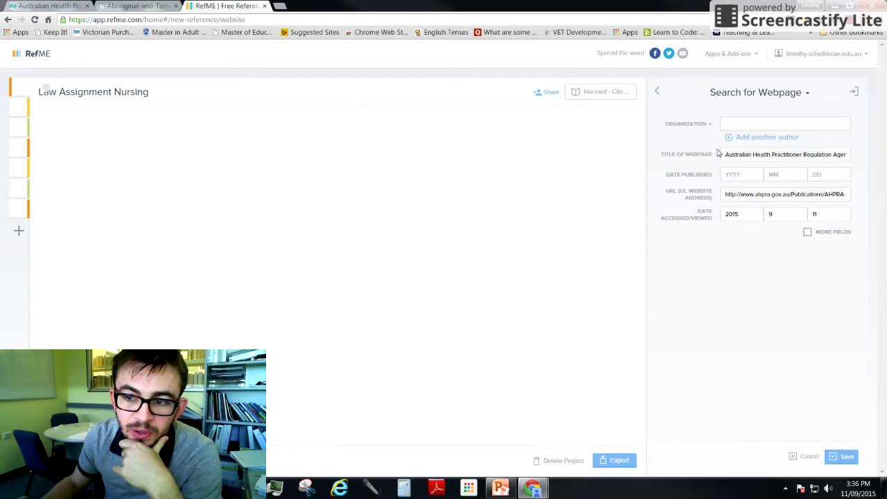
left_click_drag(724, 158, 832, 161)
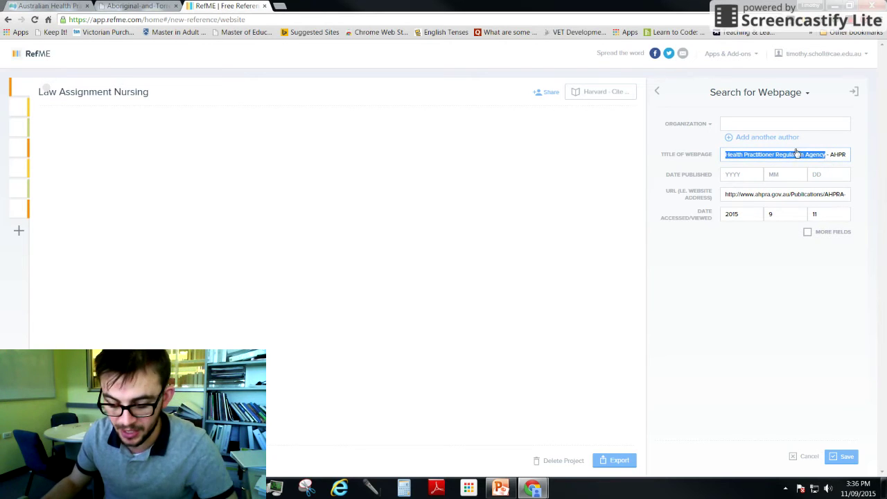
left_click(747, 124)
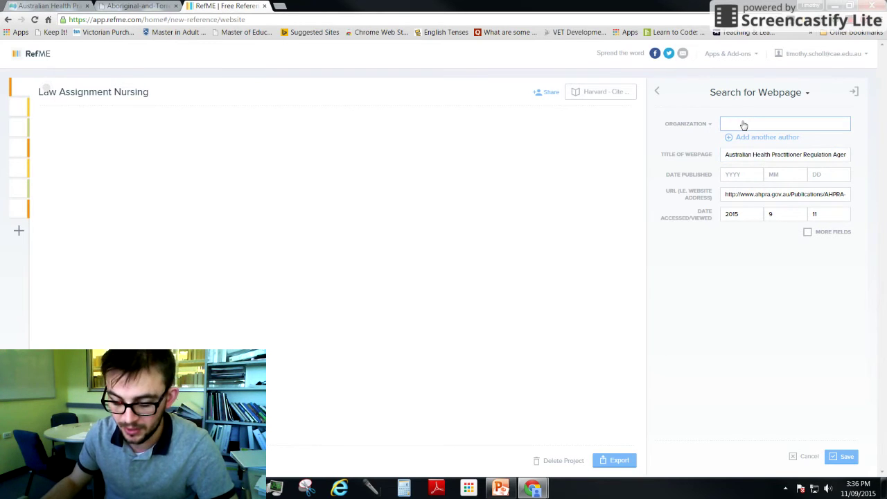
key("ctrl+v")
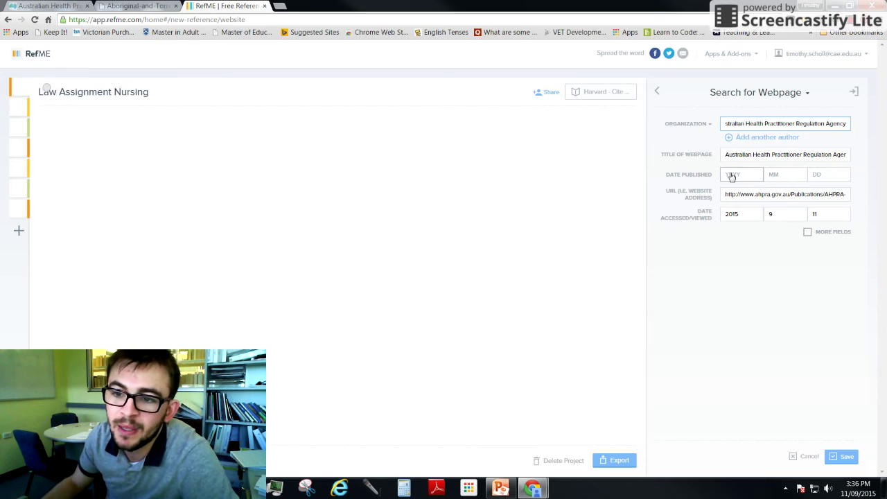
Check the AHPRA FAQ and Fact Sheets page for its review date and the dates of the listed documents.
left_click(47, 6)
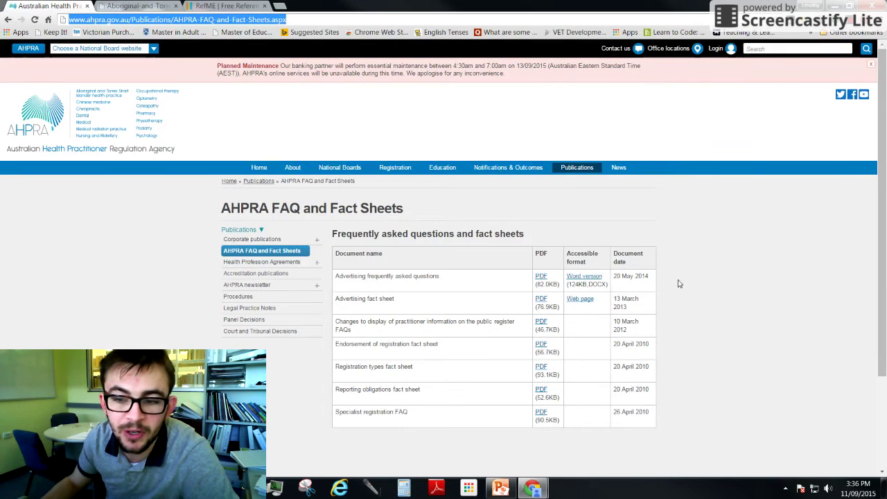
scroll(835, 174, "down", 1)
scroll(801, 211, "down", 2)
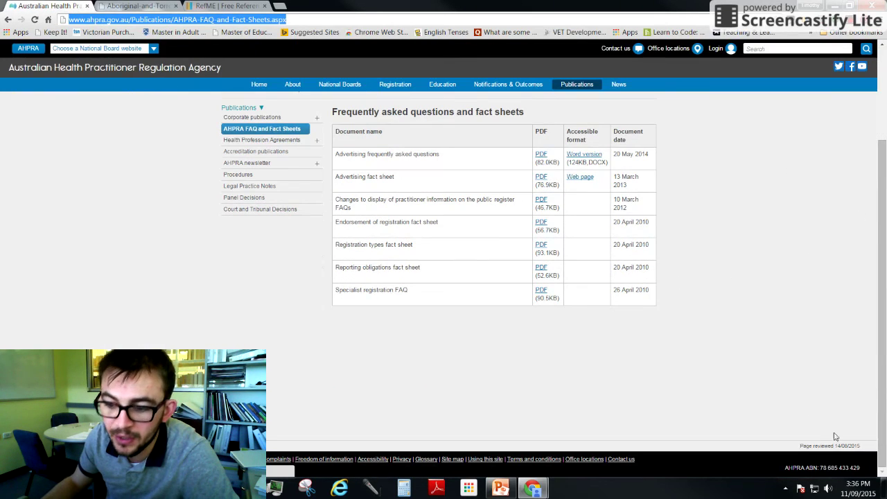
left_click_drag(800, 447, 861, 443)
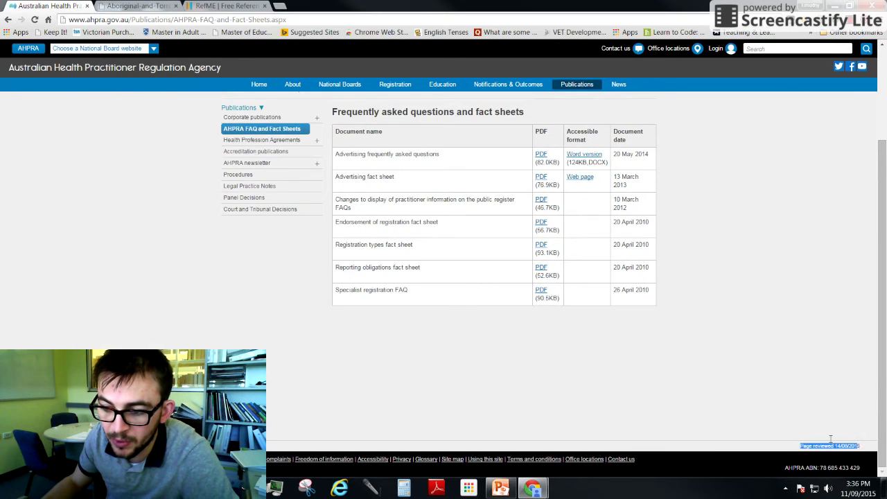
left_click(677, 343)
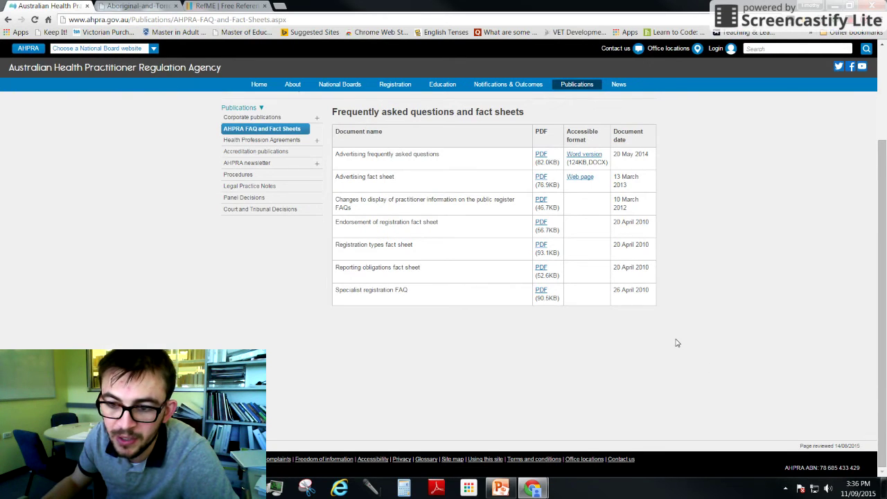
scroll(676, 332, "up", 3)
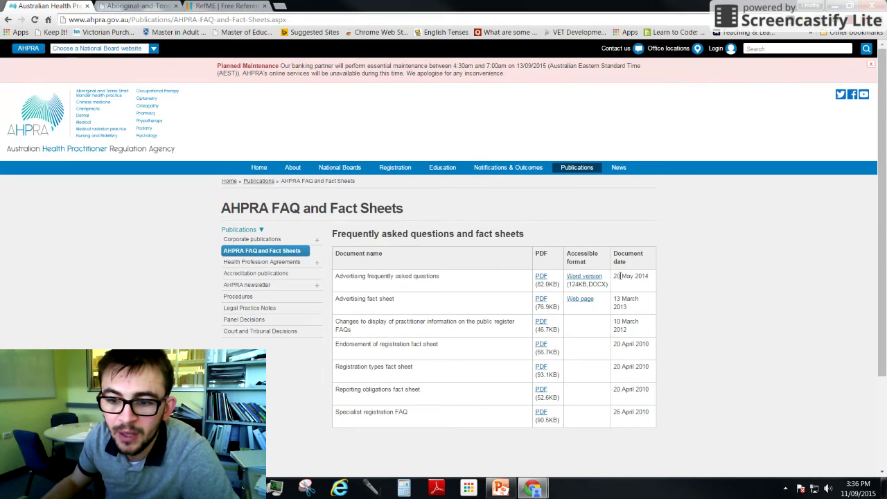
left_click_drag(613, 277, 633, 280)
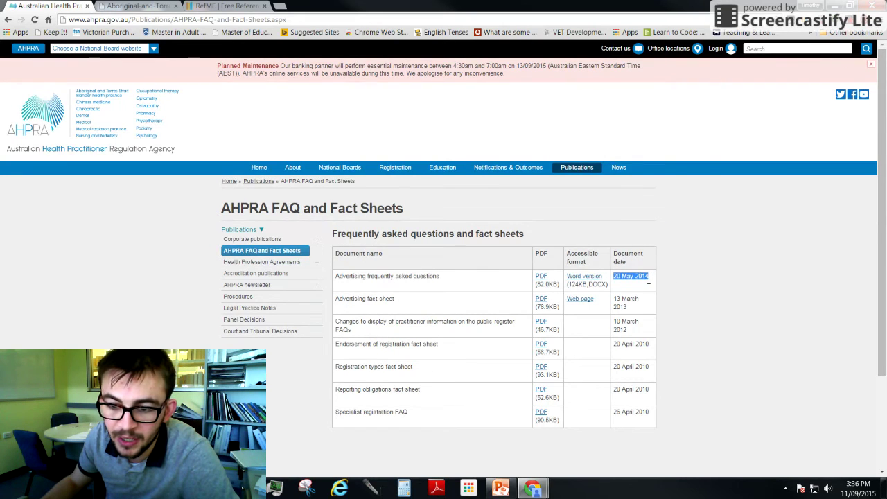
left_click(625, 274)
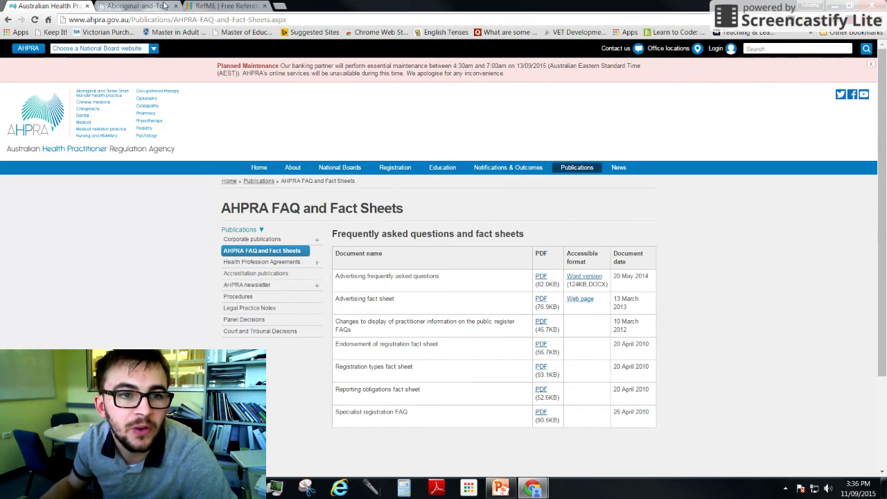
scroll(607, 257, "down", 3)
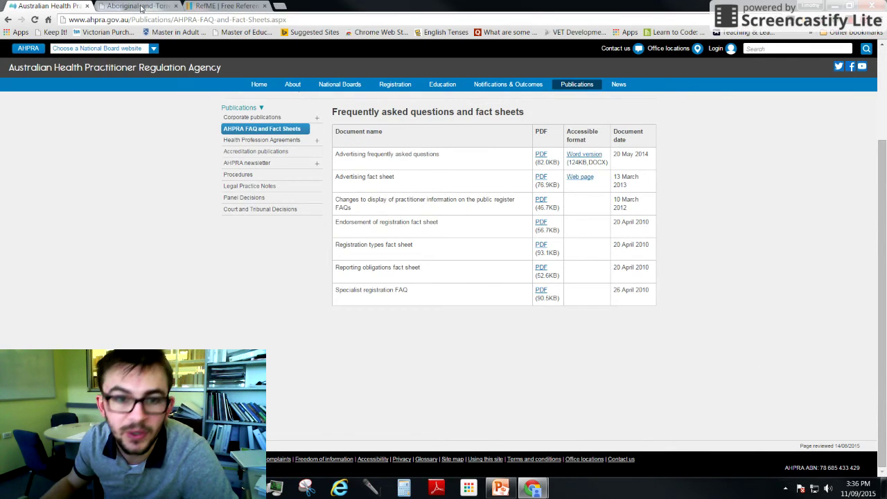
Return to RefME, set the webpage reference's publication date to 2015, 08, 14 and save the reference.
left_click(223, 5)
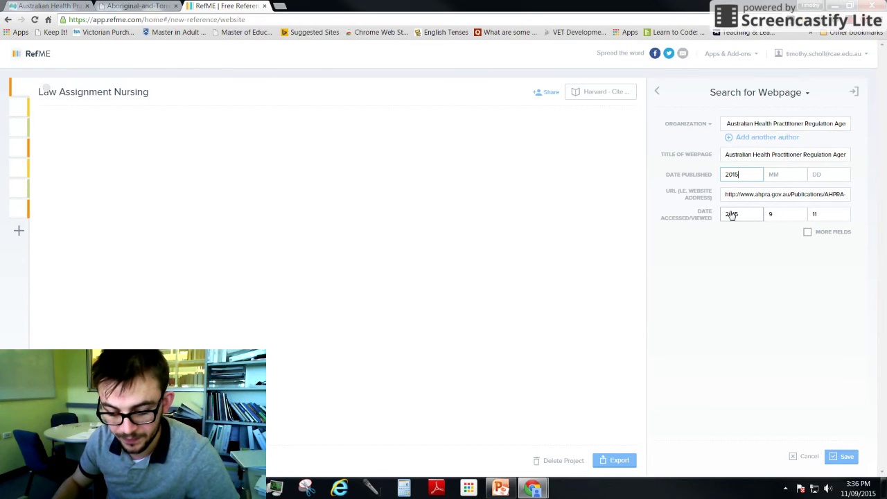
type("2015")
key("Tab")
type("08")
key("Tab")
type("1")
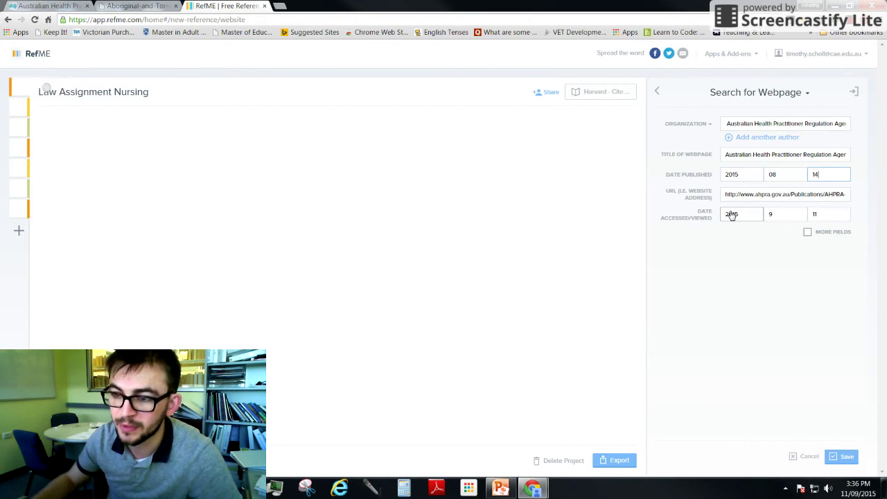
type("4")
left_click(719, 289)
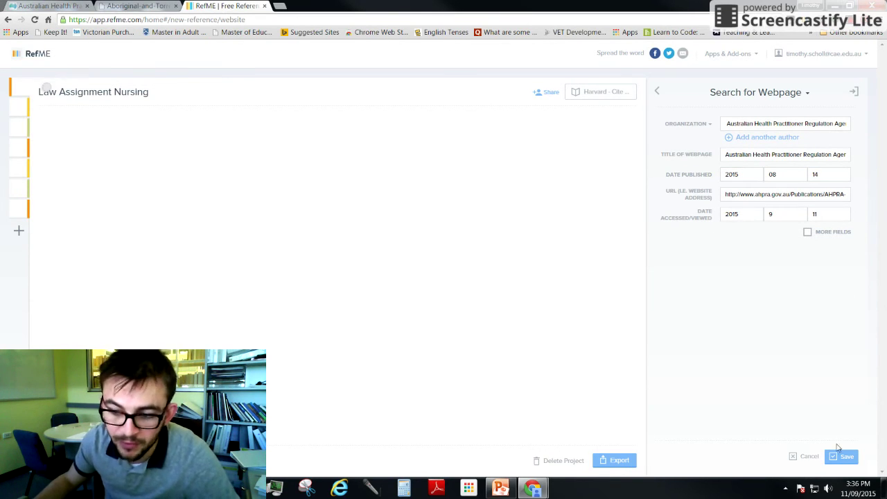
left_click(842, 457)
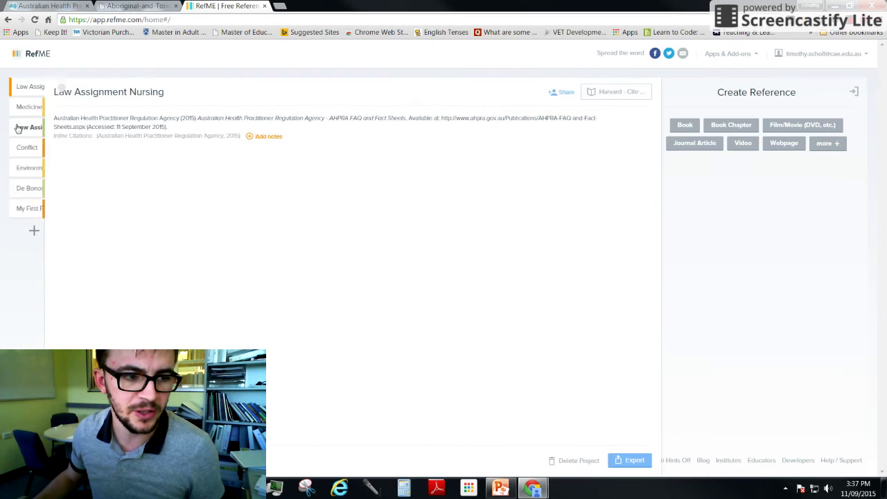
View the references in the Medicines project and return to the "Law Assignment Nursing" project.
left_click(20, 127)
left_click(12, 107)
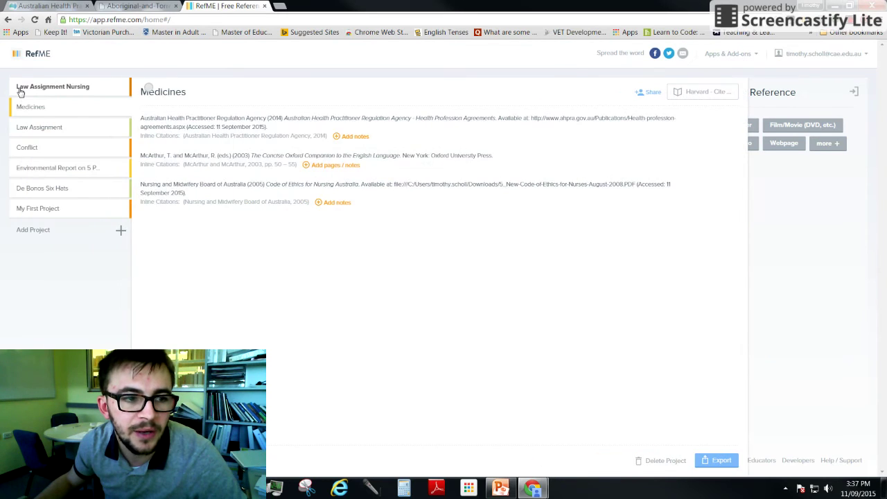
left_click(20, 92)
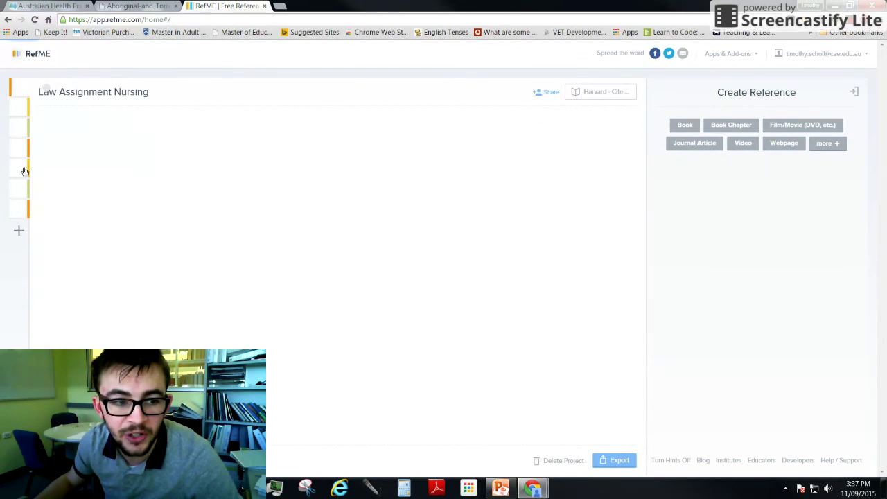
mouse_move(21, 130)
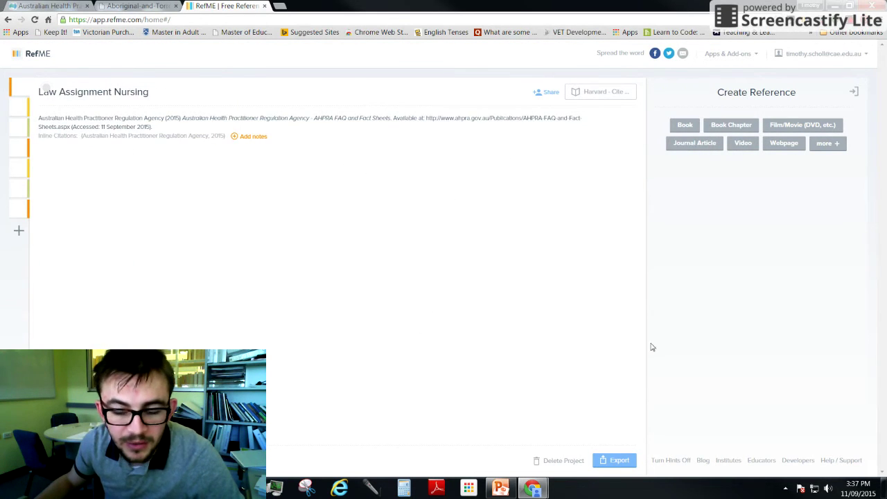
Export the project's references to Word, enlarge the opened document's window and enable editing.
left_click(613, 461)
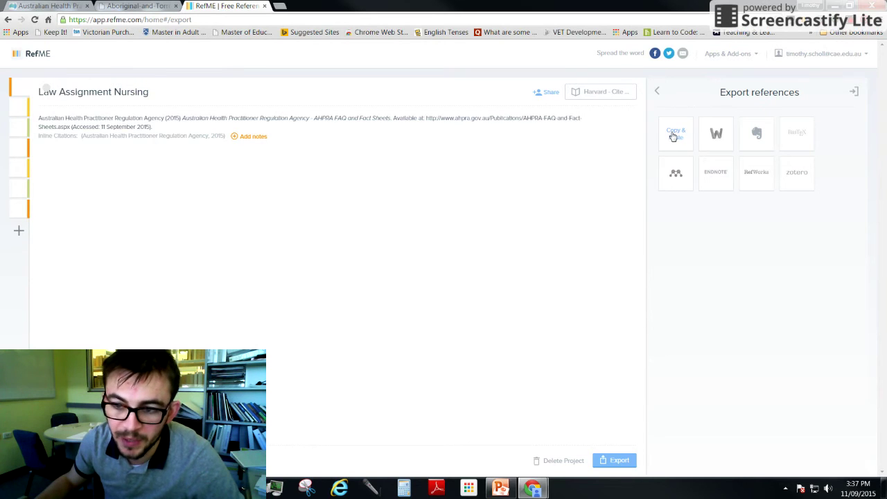
left_click(723, 137)
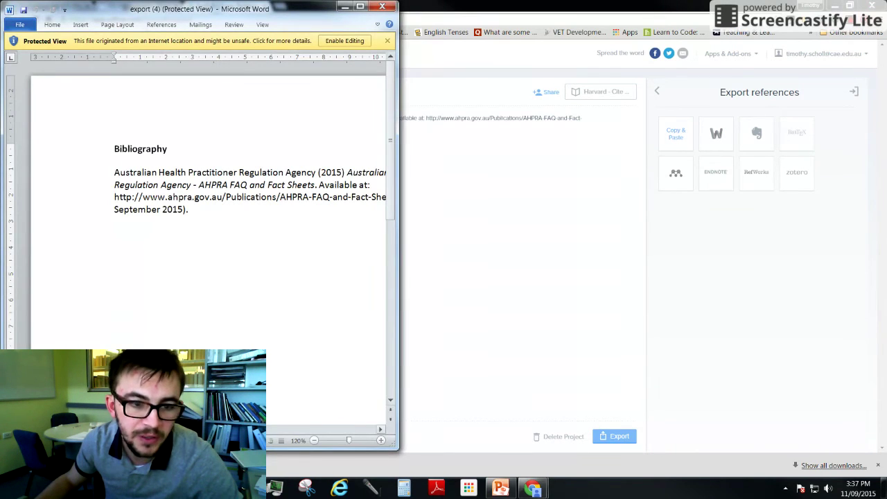
left_click_drag(245, 7, 625, 1)
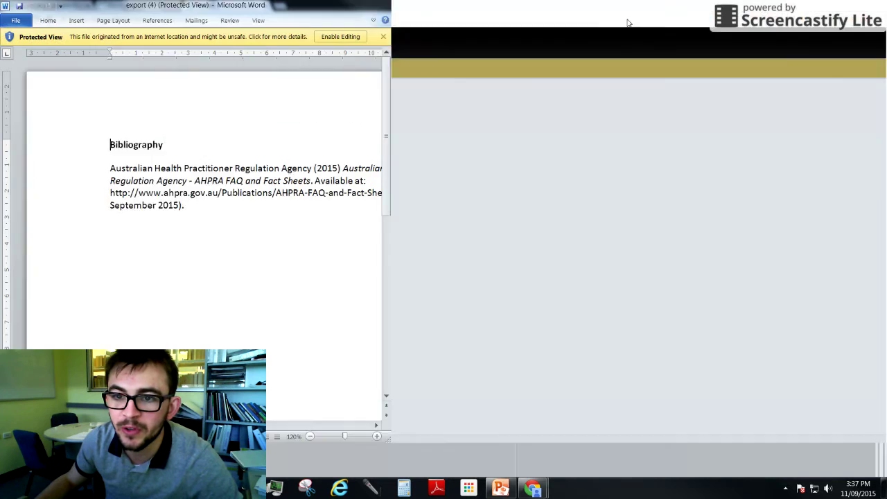
left_click(343, 37)
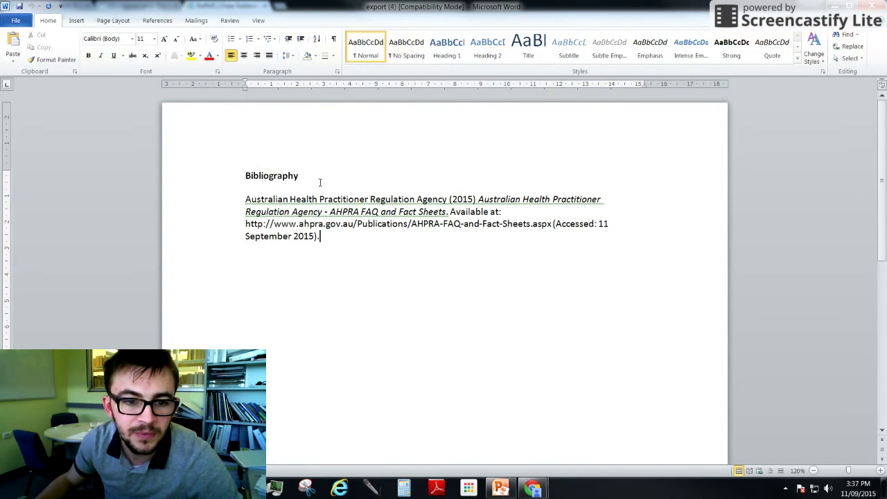
Replace the "Bibliography" heading in the exported document with "Reference List".
left_click_drag(304, 176, 239, 174)
type("Reference List")
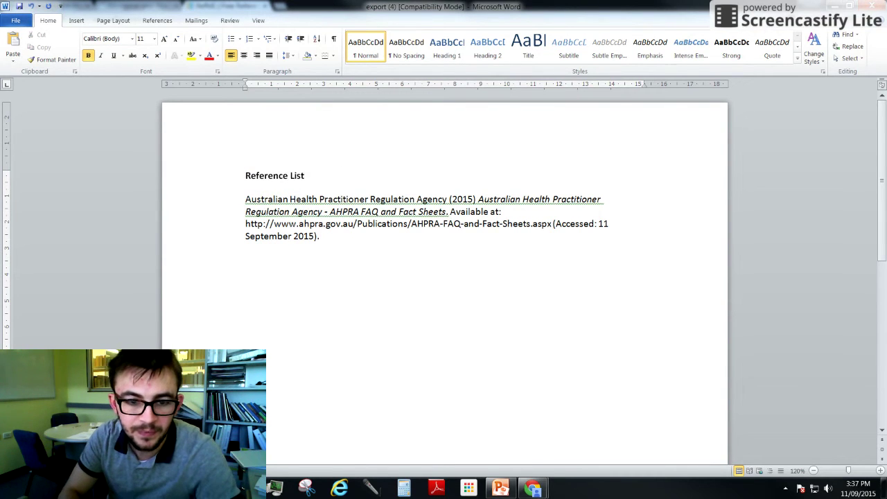
left_click(340, 243)
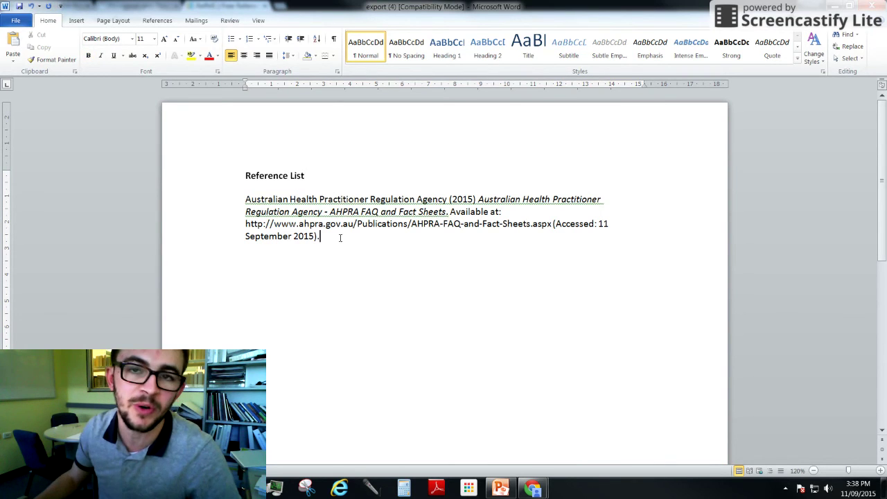
left_click_drag(289, 175, 308, 178)
left_click(284, 175)
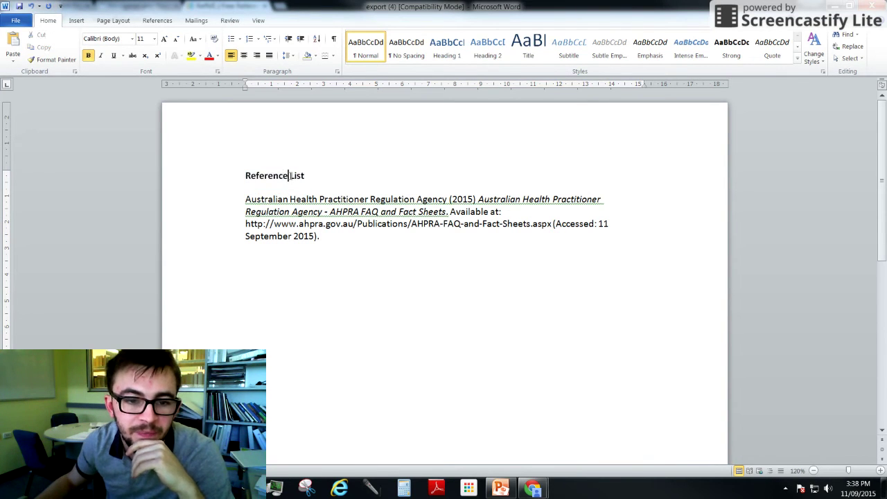
Change the heading to "References" and format the heading and the reference below it in Arial, size 12.
type("s")
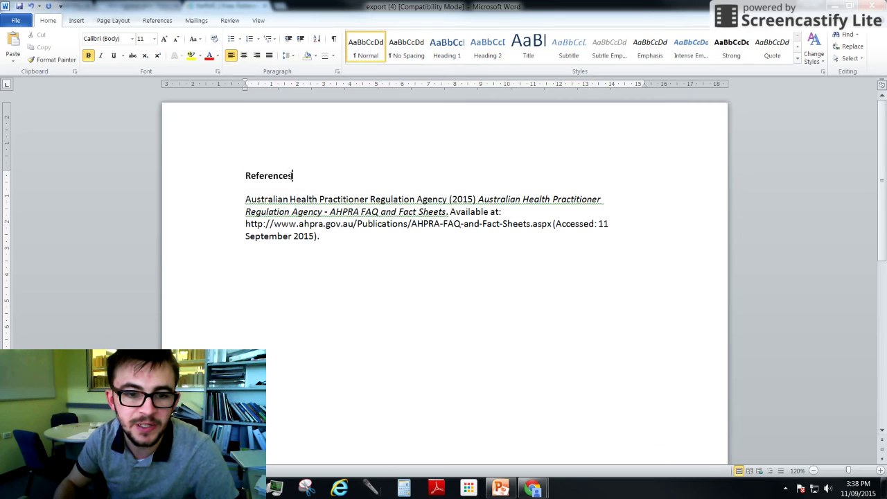
left_click(352, 234)
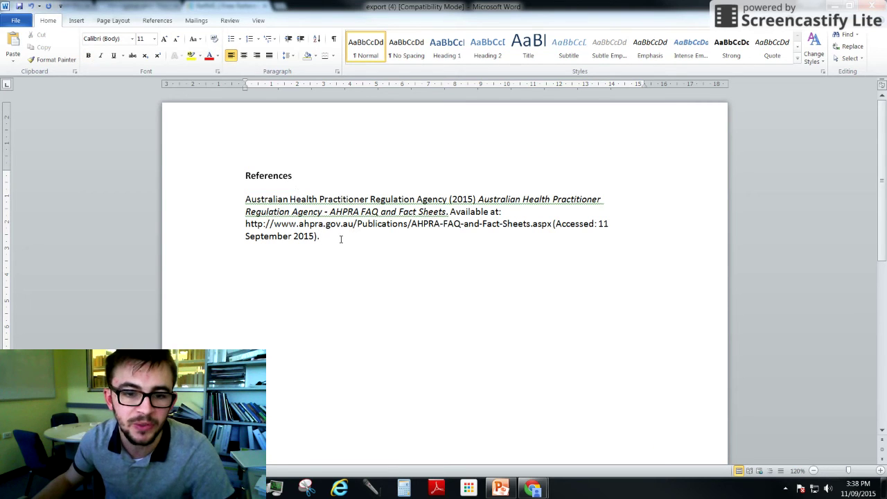
left_click_drag(340, 239, 245, 173)
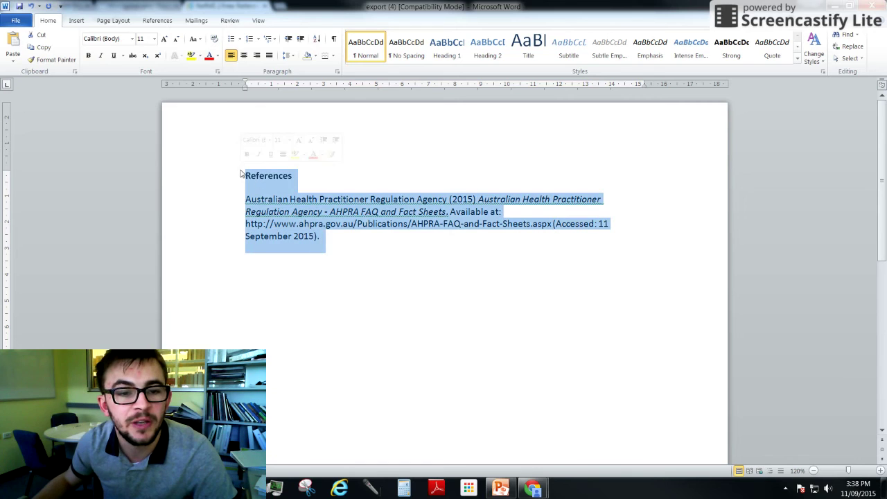
left_click(133, 42)
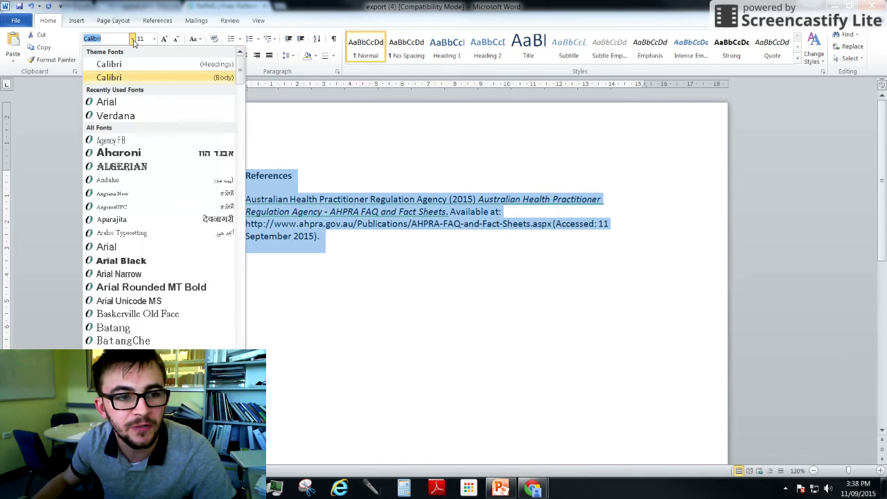
left_click(104, 103)
left_click(152, 38)
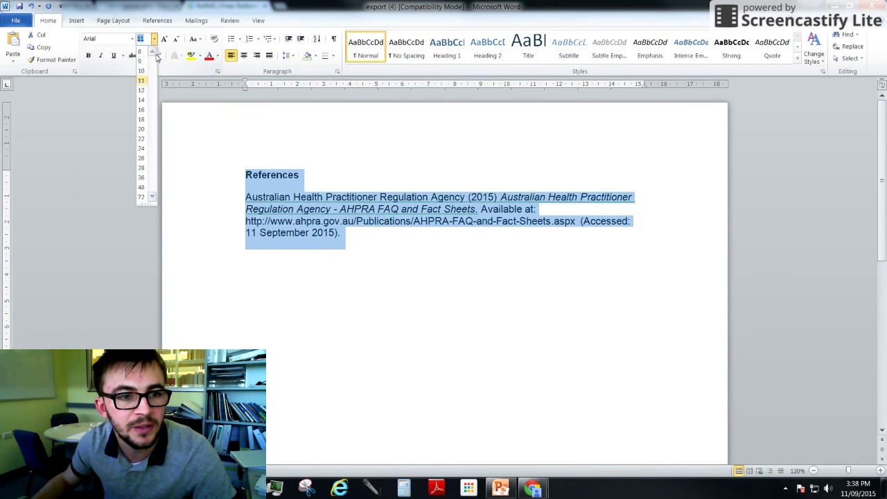
left_click(131, 96)
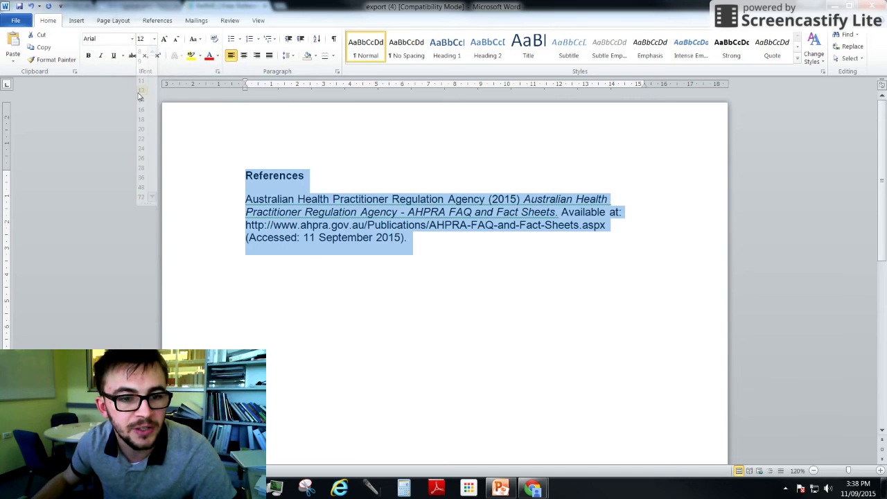
Copy the selected heading and reference, and close the exported document without saving the changes.
right_click(378, 216)
left_click(403, 232)
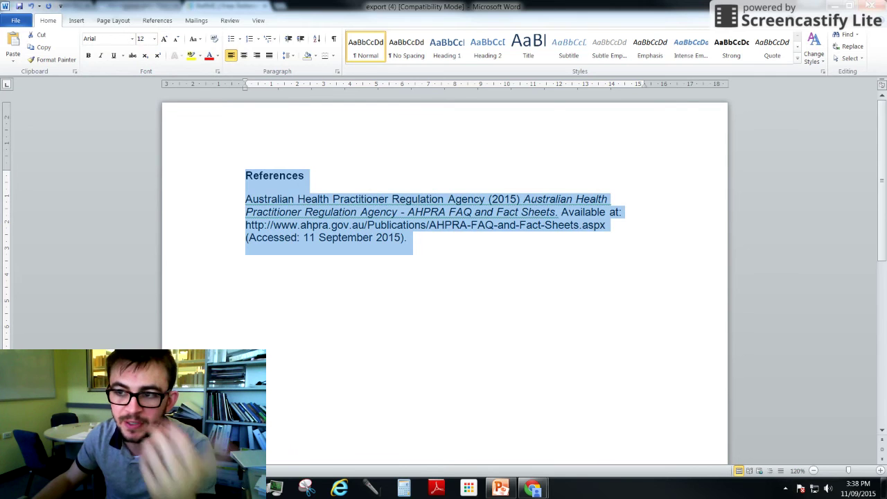
key("alt+F4")
left_click(436, 262)
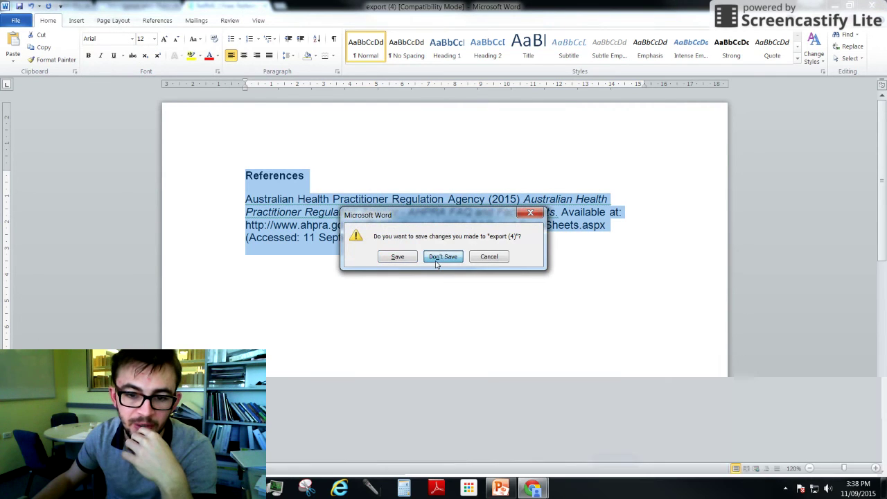